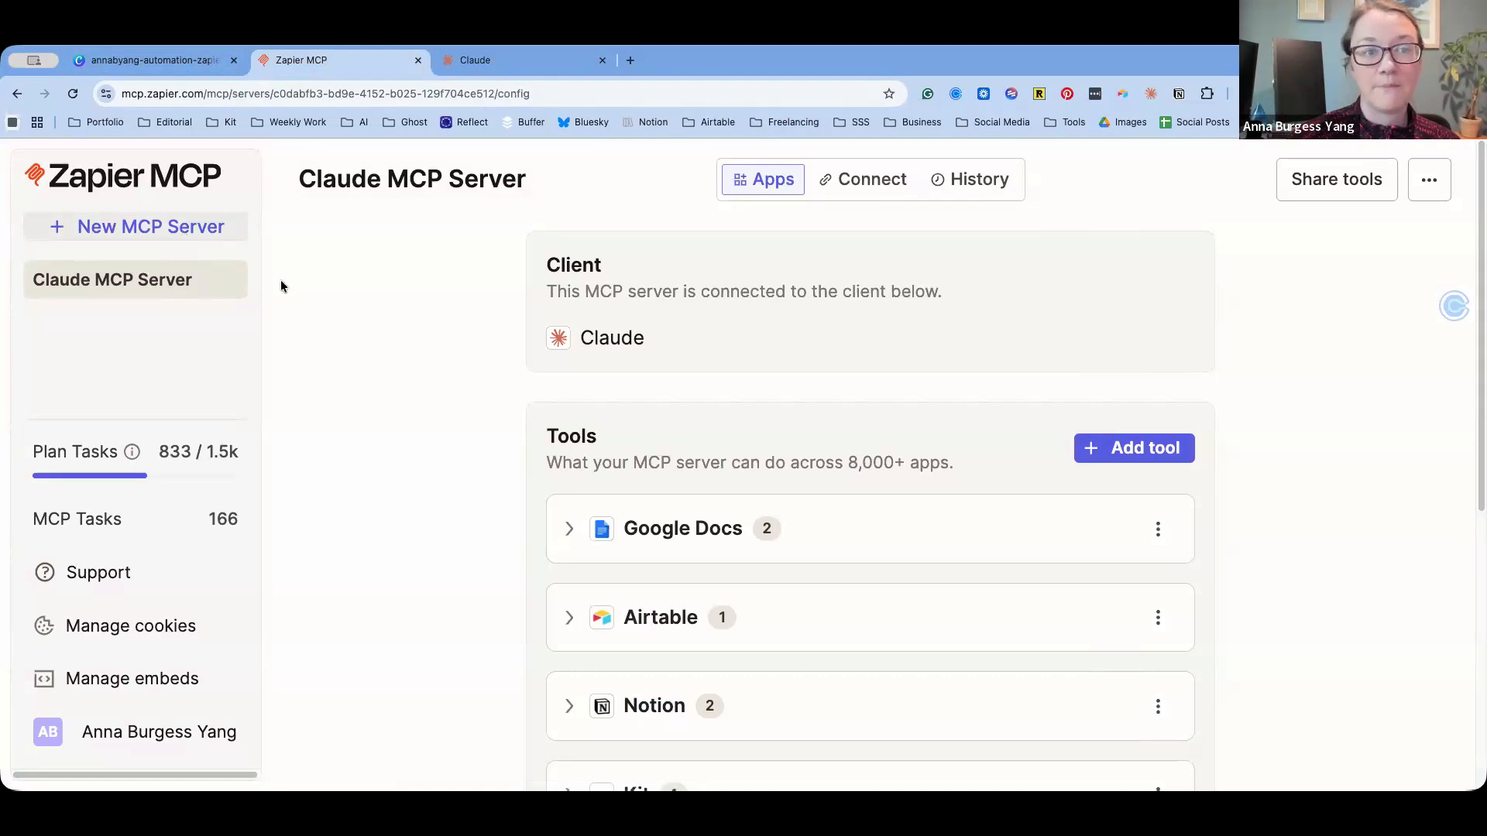
Create a new MCP server for the ChatGPT client and open its configuration
{"action": "left_click", "coordinate": [138, 227]}
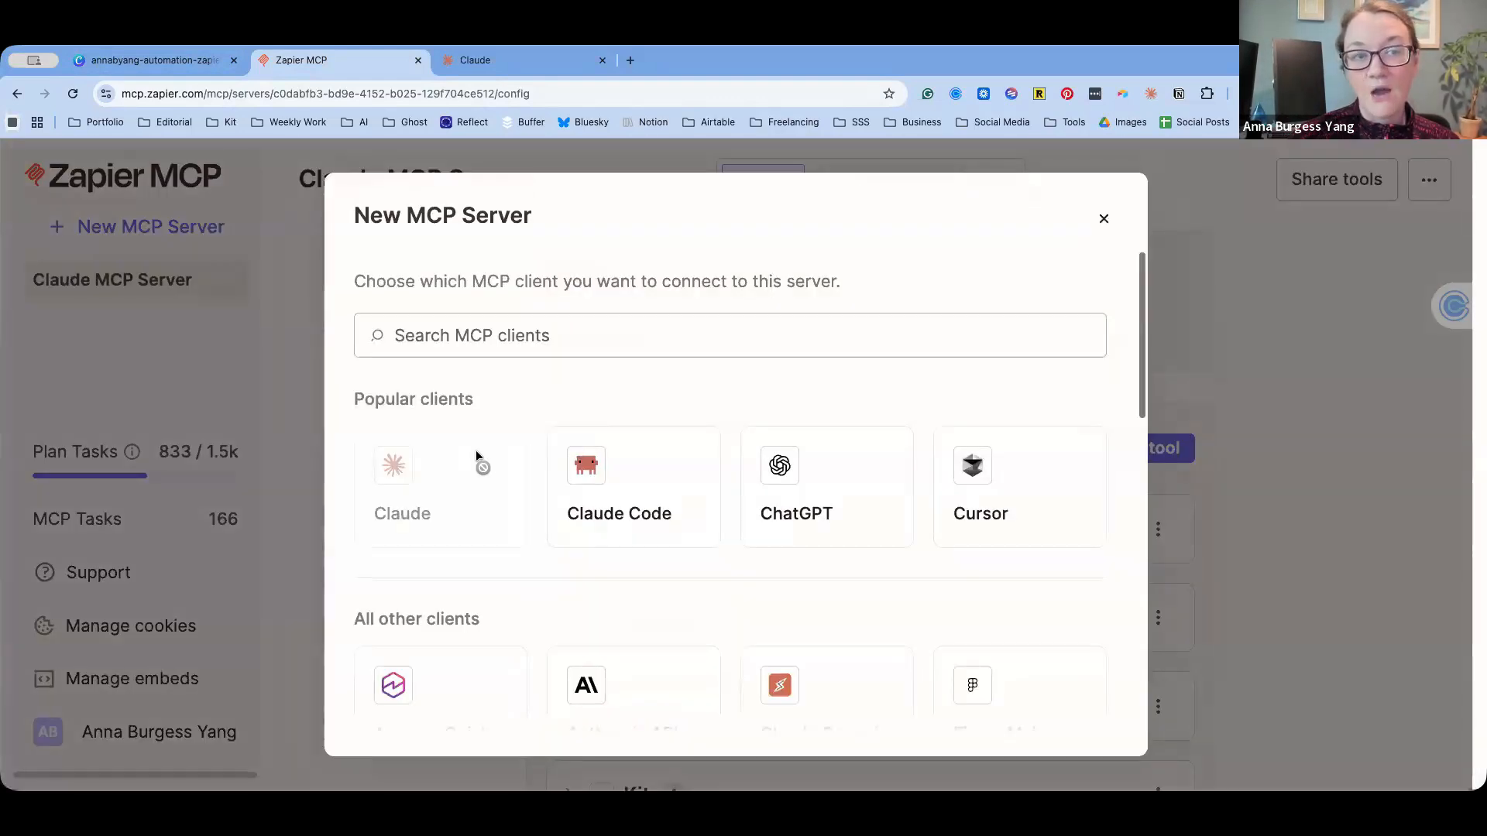
{"action": "left_click", "coordinate": [810, 502]}
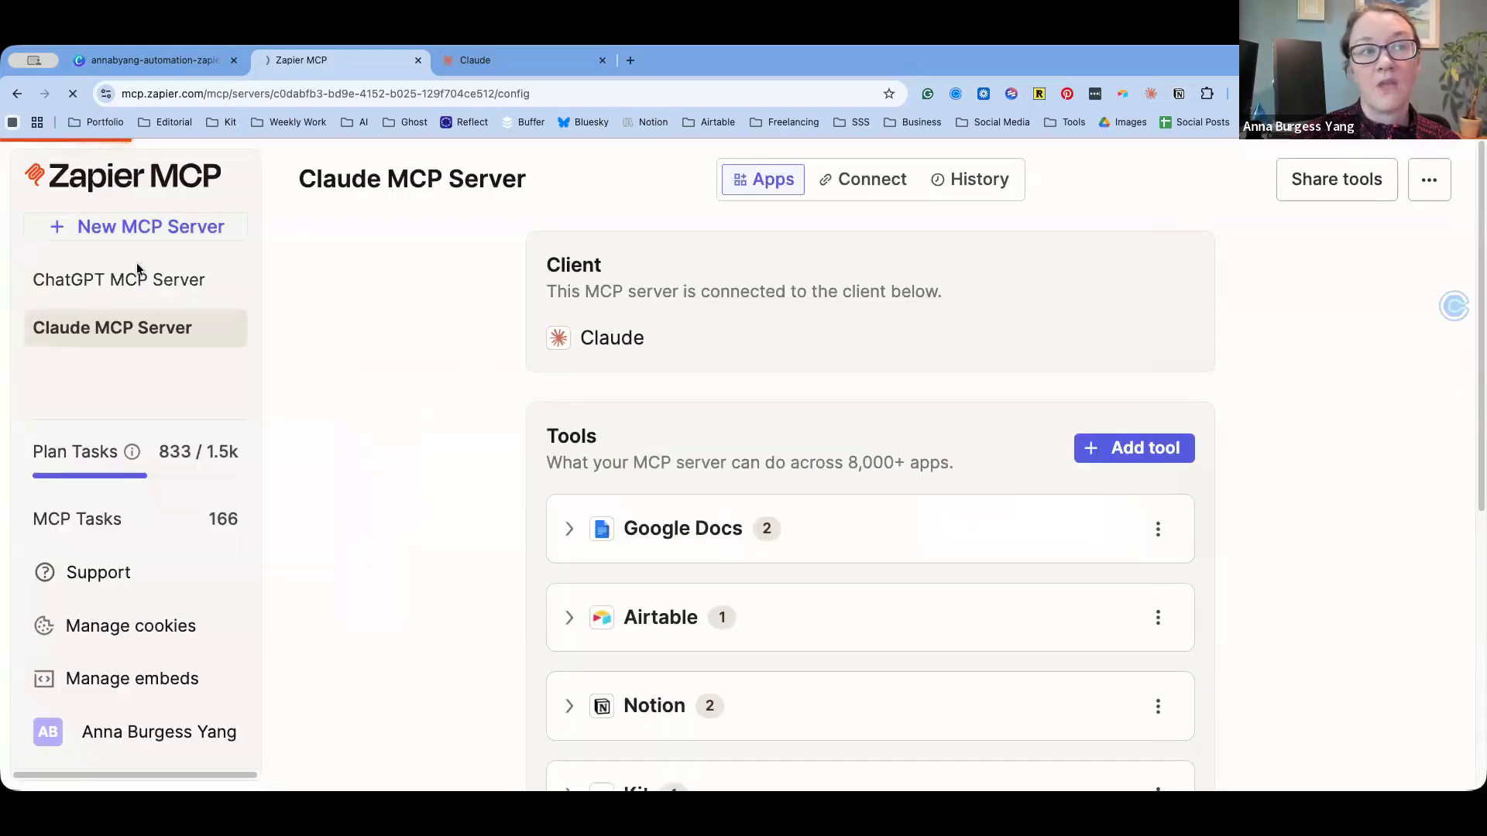
{"action": "left_click", "coordinate": [130, 282]}
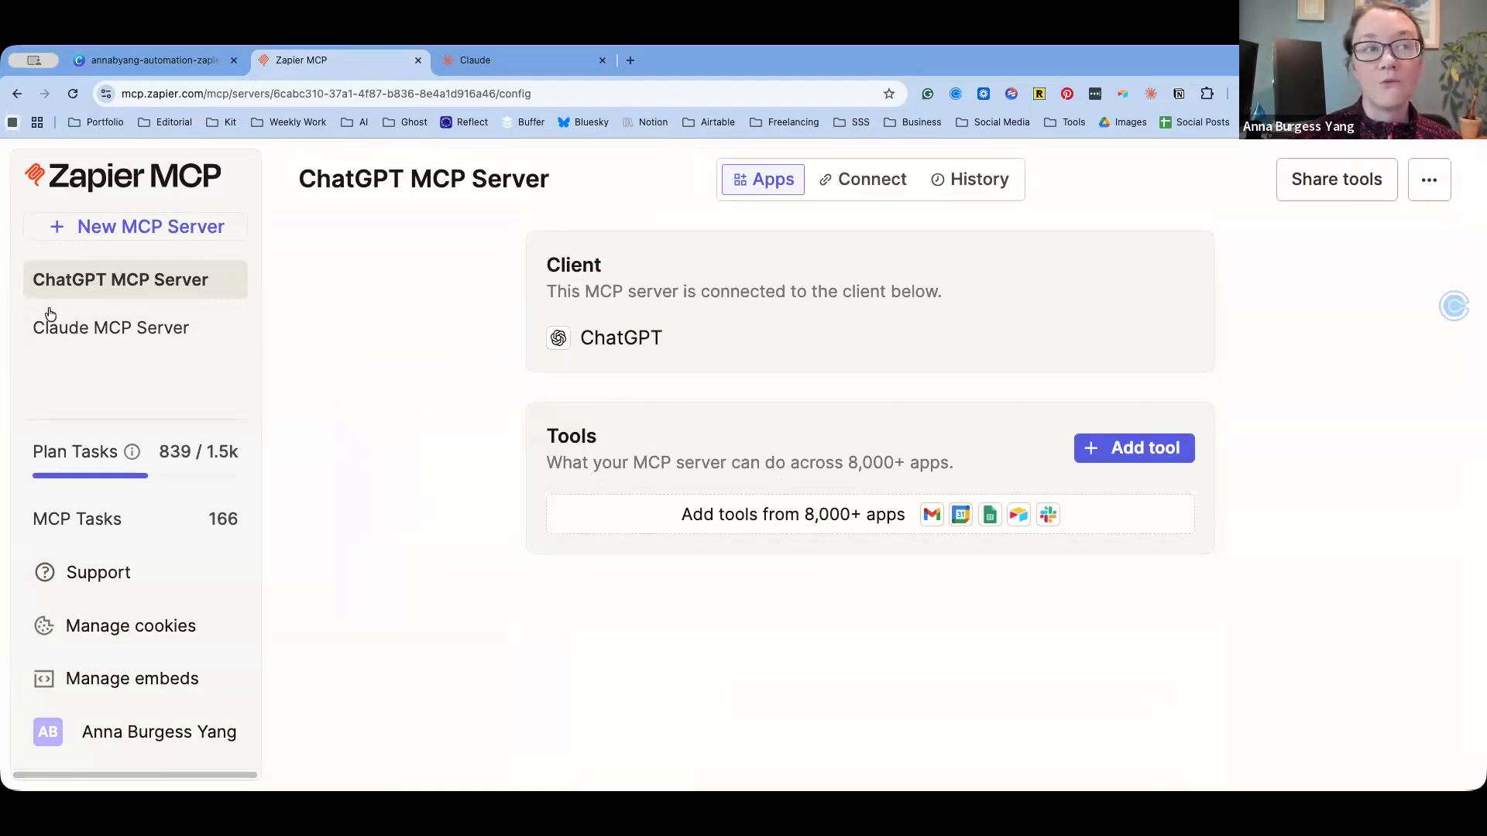
Switch to the Claude MCP Server and review the list of apps connected as its tools
{"action": "left_click", "coordinate": [75, 330]}
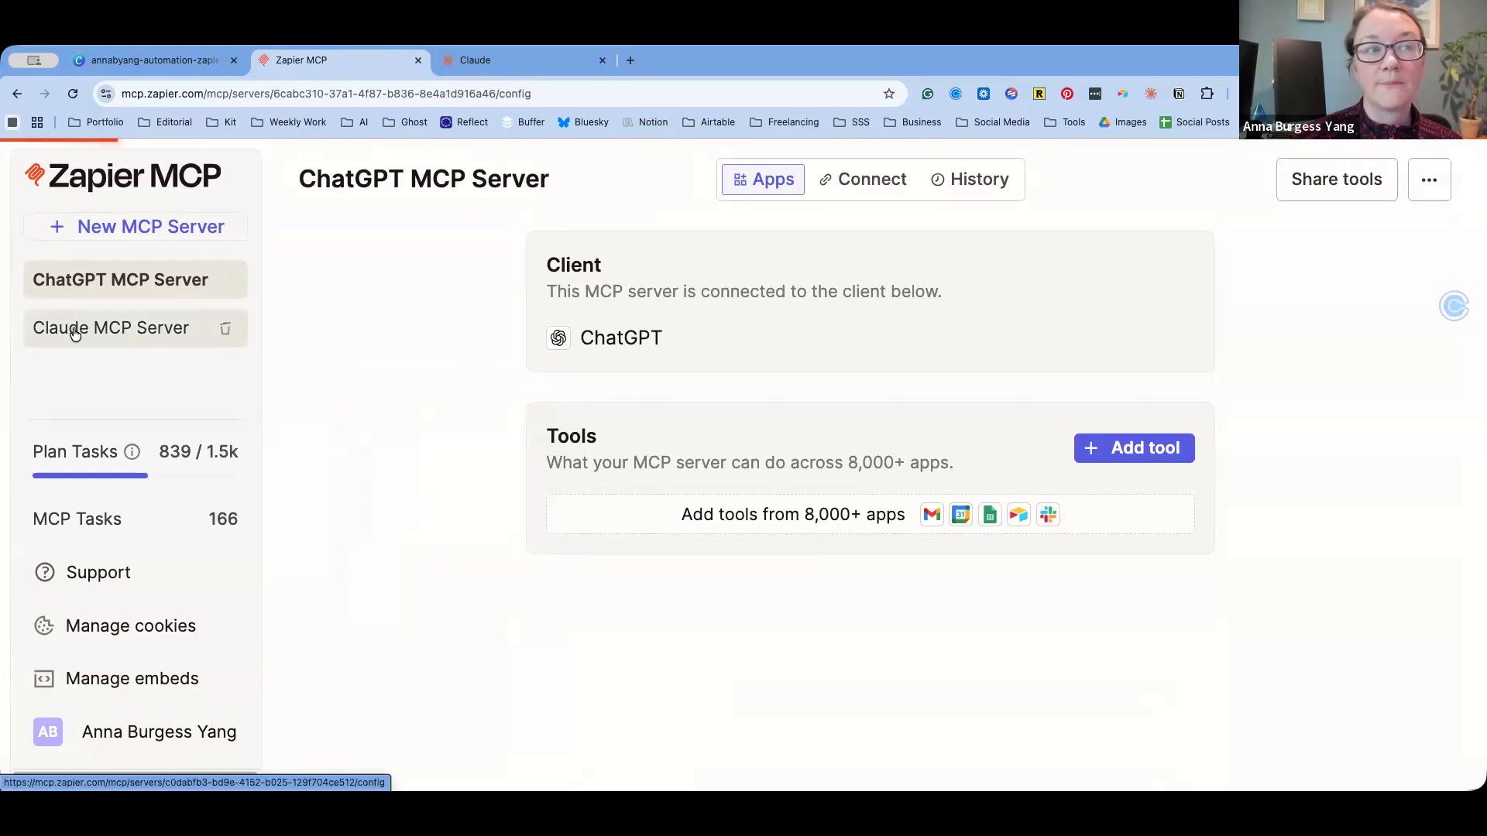
{"action": "scroll", "coordinate": [514, 463], "scroll_direction": "down", "scroll_amount": 5}
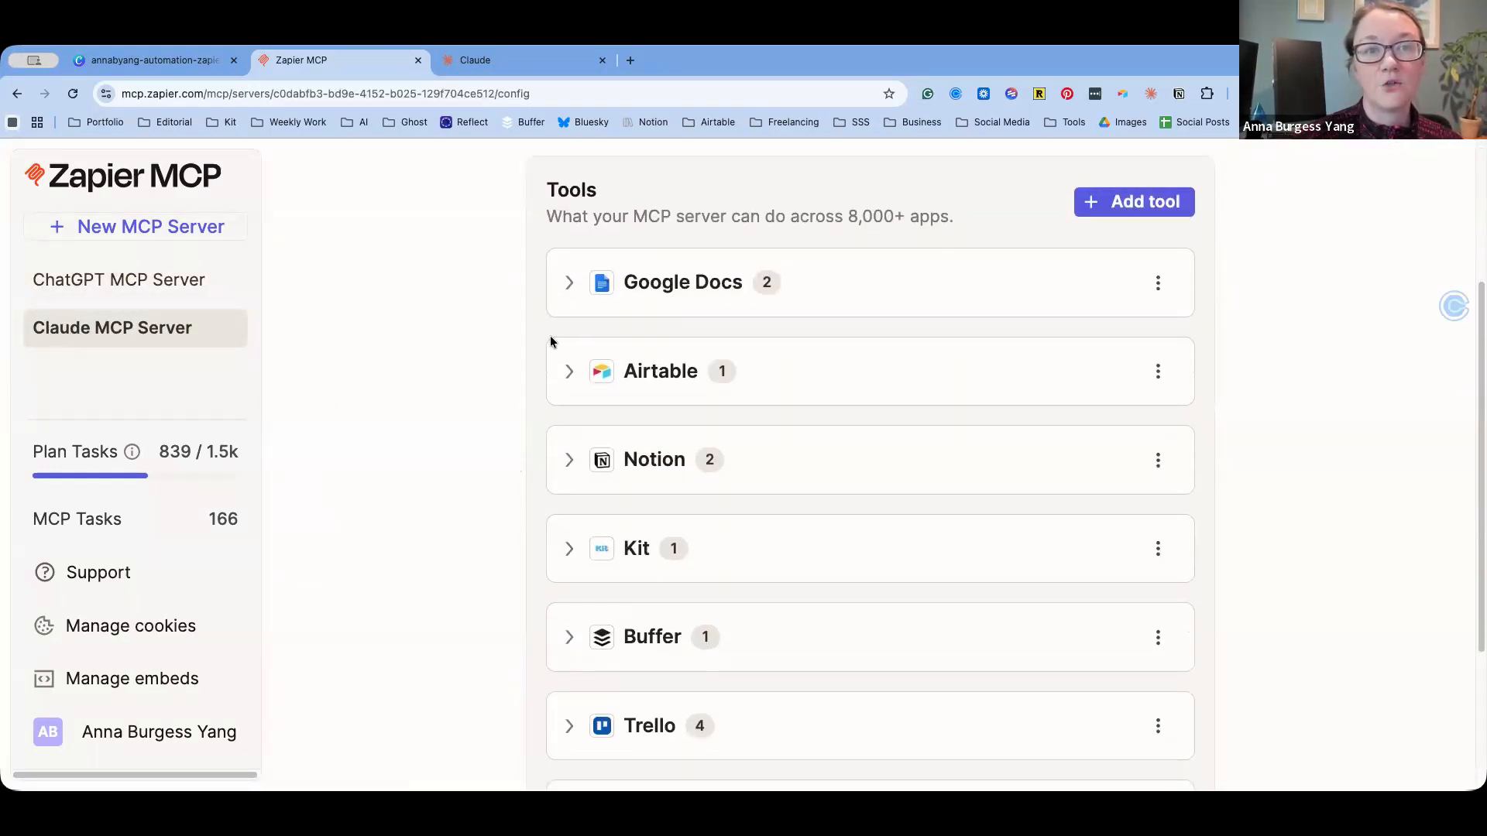
{"action": "scroll", "coordinate": [553, 457], "scroll_direction": "down", "scroll_amount": 2}
{"action": "scroll", "coordinate": [553, 457], "scroll_direction": "down", "scroll_amount": 3}
{"action": "scroll", "coordinate": [551, 443], "scroll_direction": "up", "scroll_amount": 7}
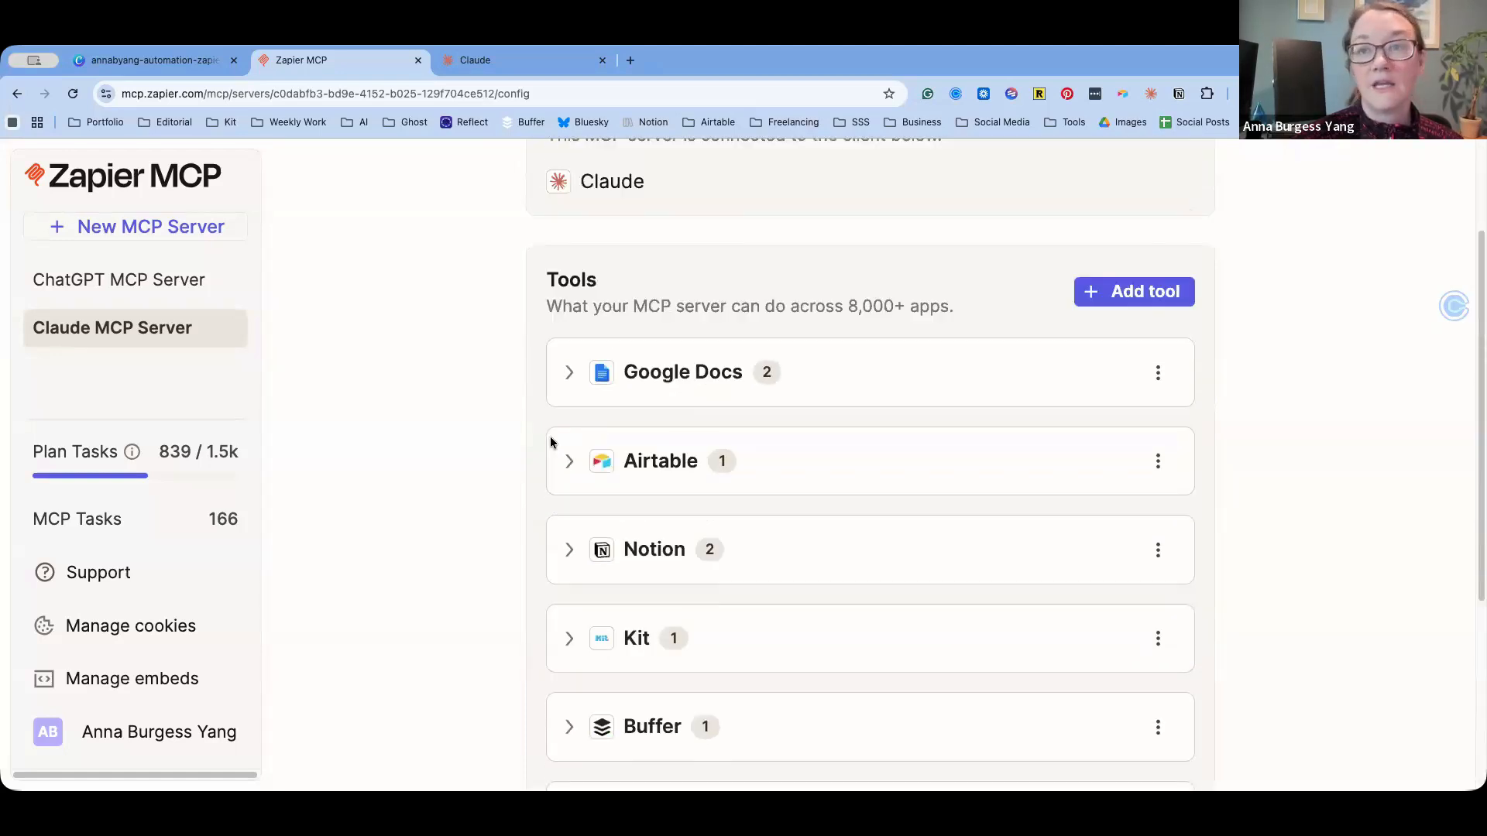
{"action": "scroll", "coordinate": [550, 443], "scroll_direction": "up", "scroll_amount": 1}
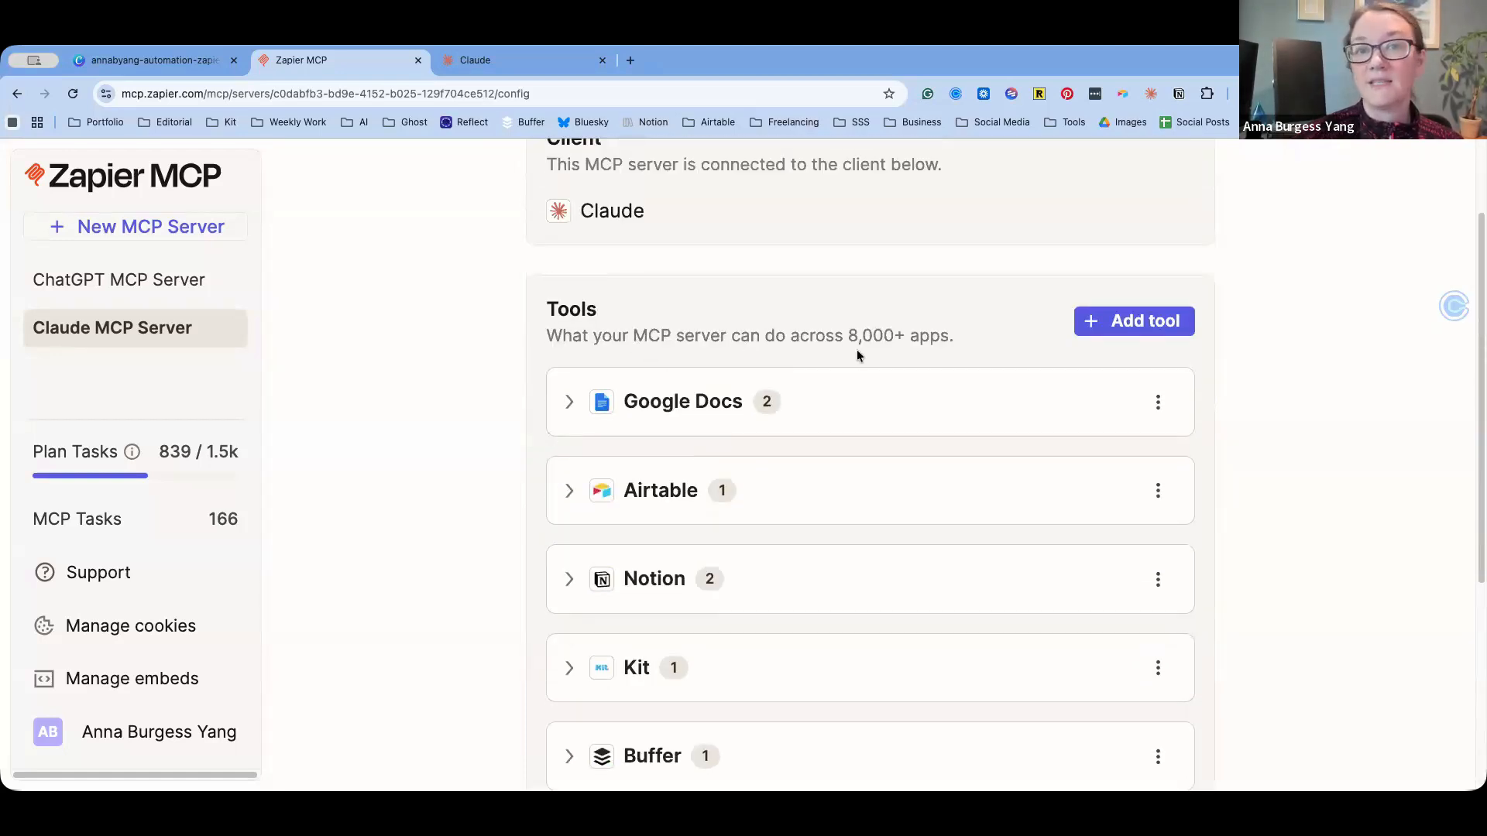
Start adding a Google Sheets tool to the Claude server, selecting the Create Spreadsheet Row at Top action and proceeding to the account connection
{"action": "left_click", "coordinate": [1106, 334]}
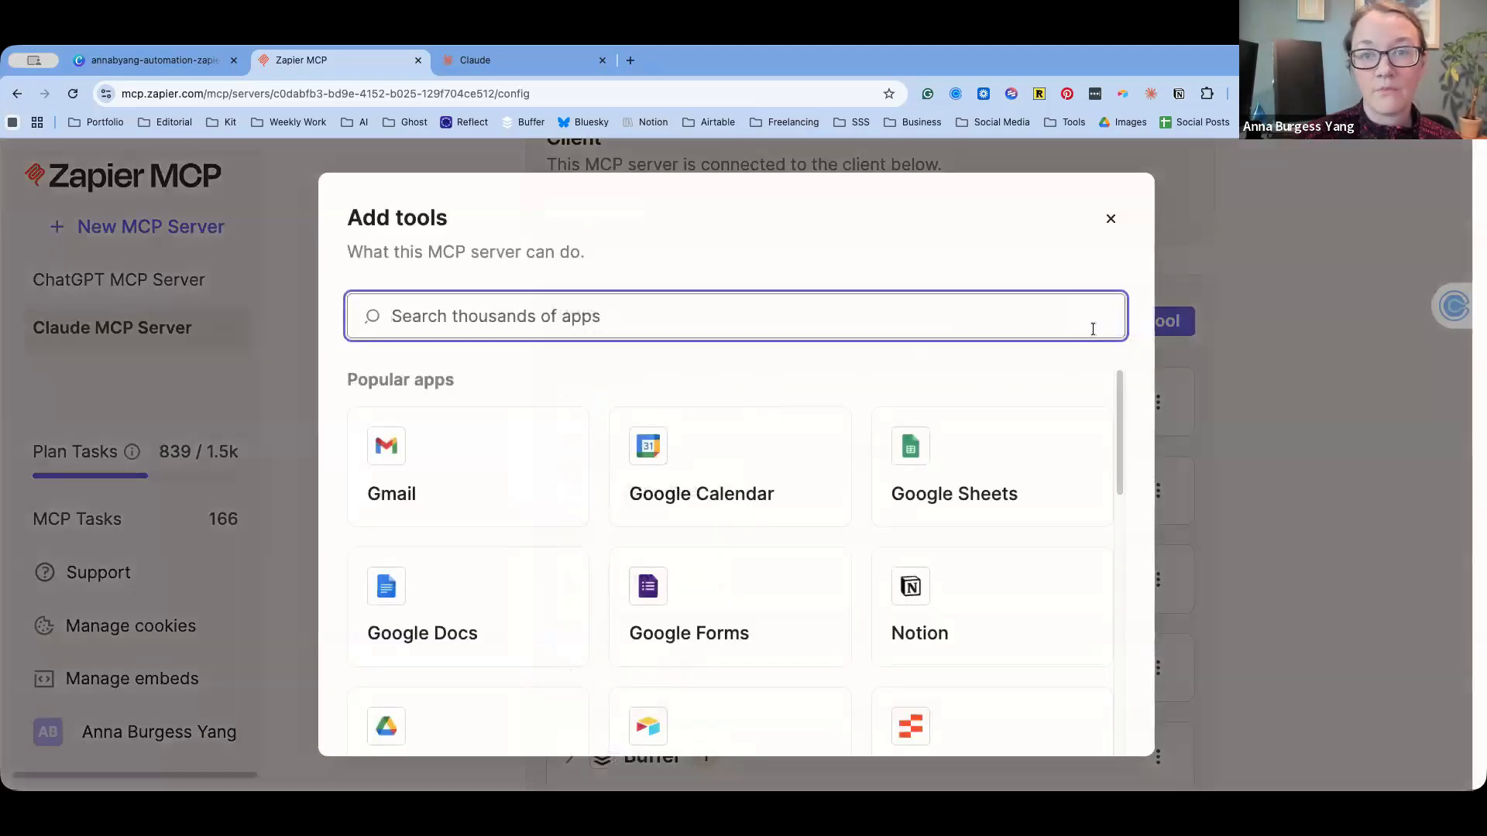
{"action": "left_click", "coordinate": [1005, 465]}
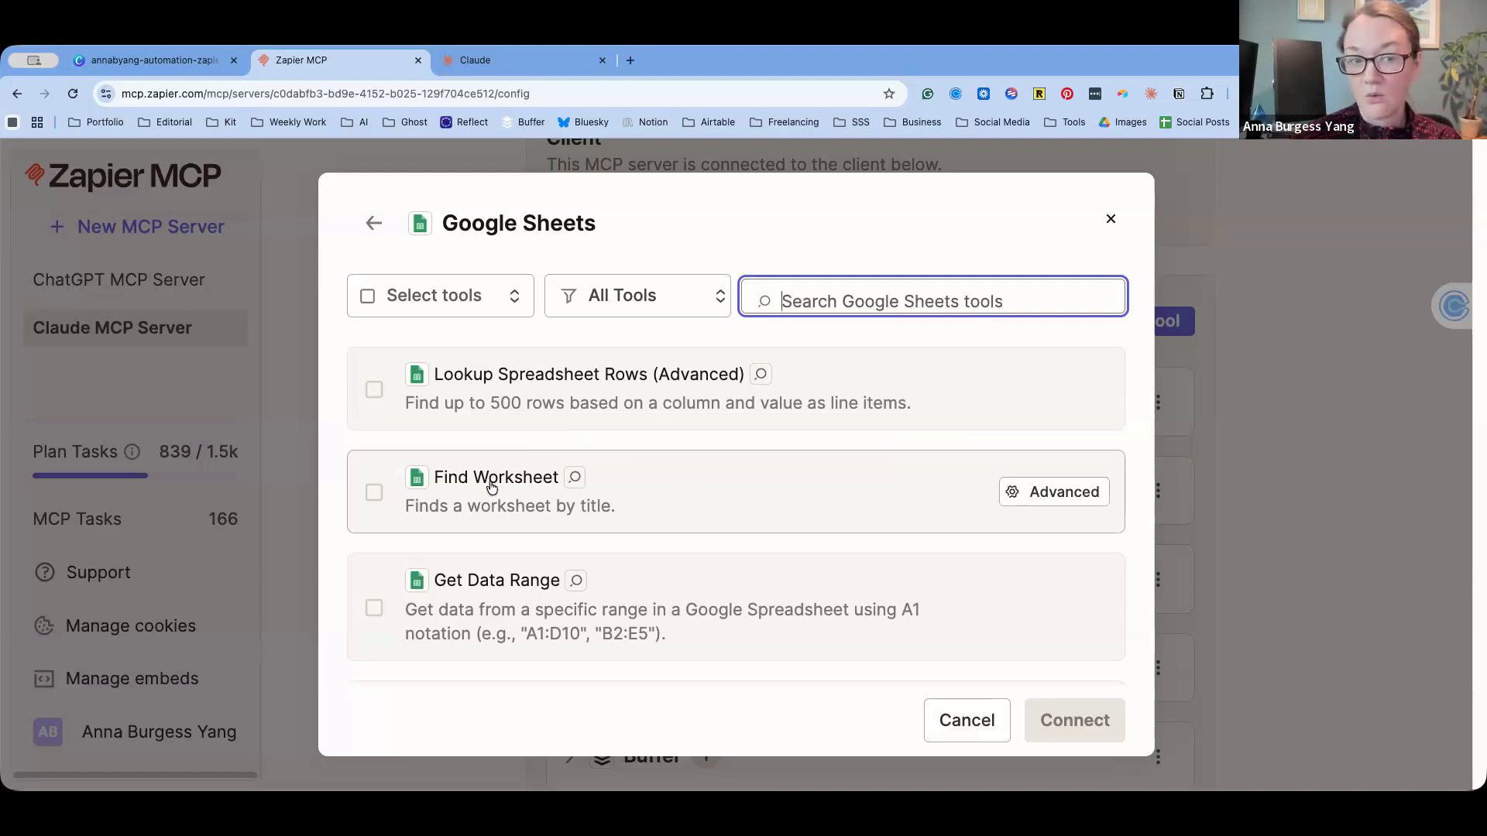
{"action": "scroll", "coordinate": [599, 594], "scroll_direction": "down", "scroll_amount": 3}
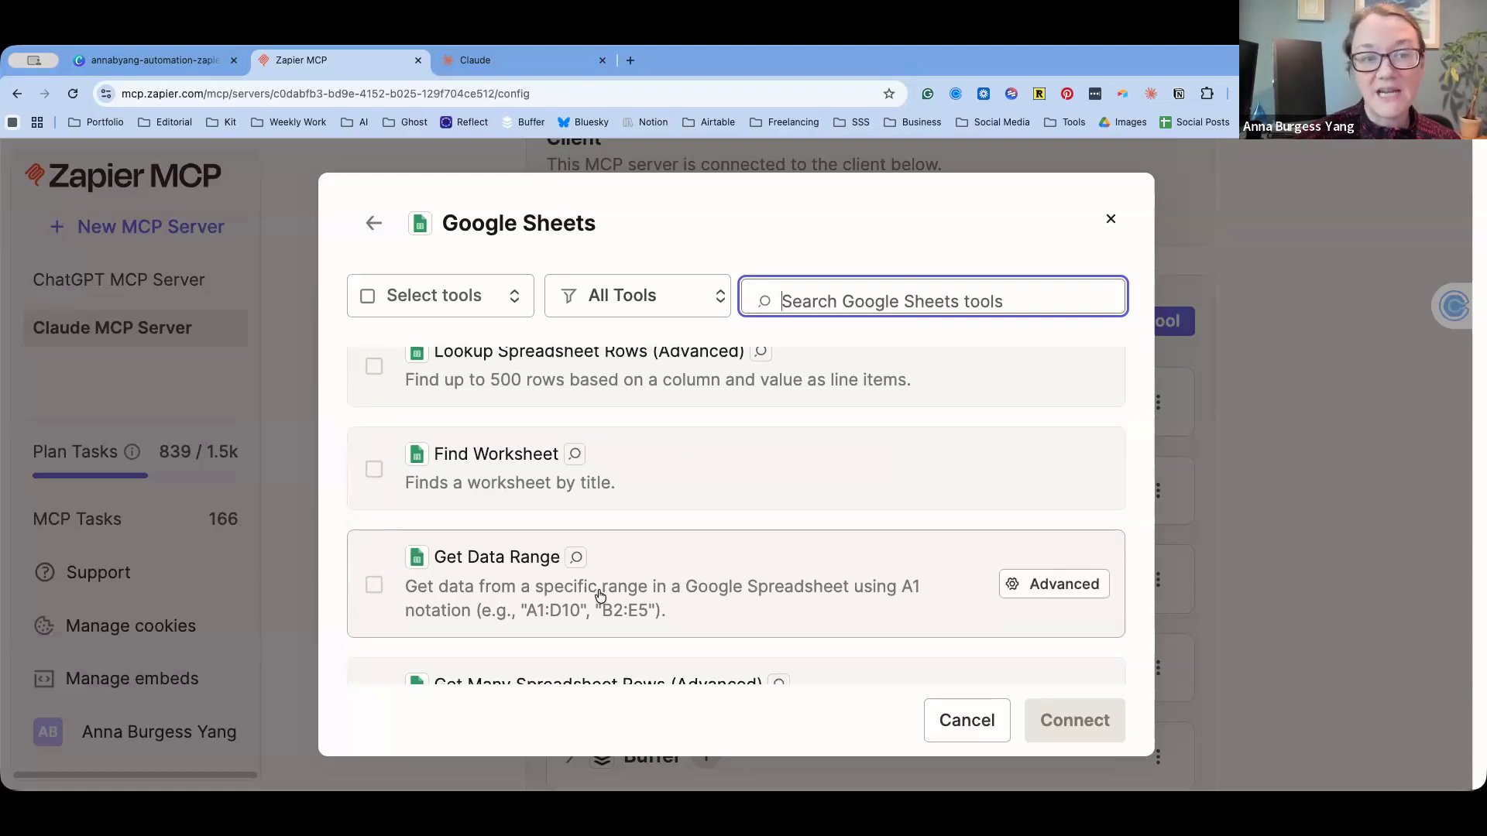
{"action": "scroll", "coordinate": [599, 594], "scroll_direction": "down", "scroll_amount": 5}
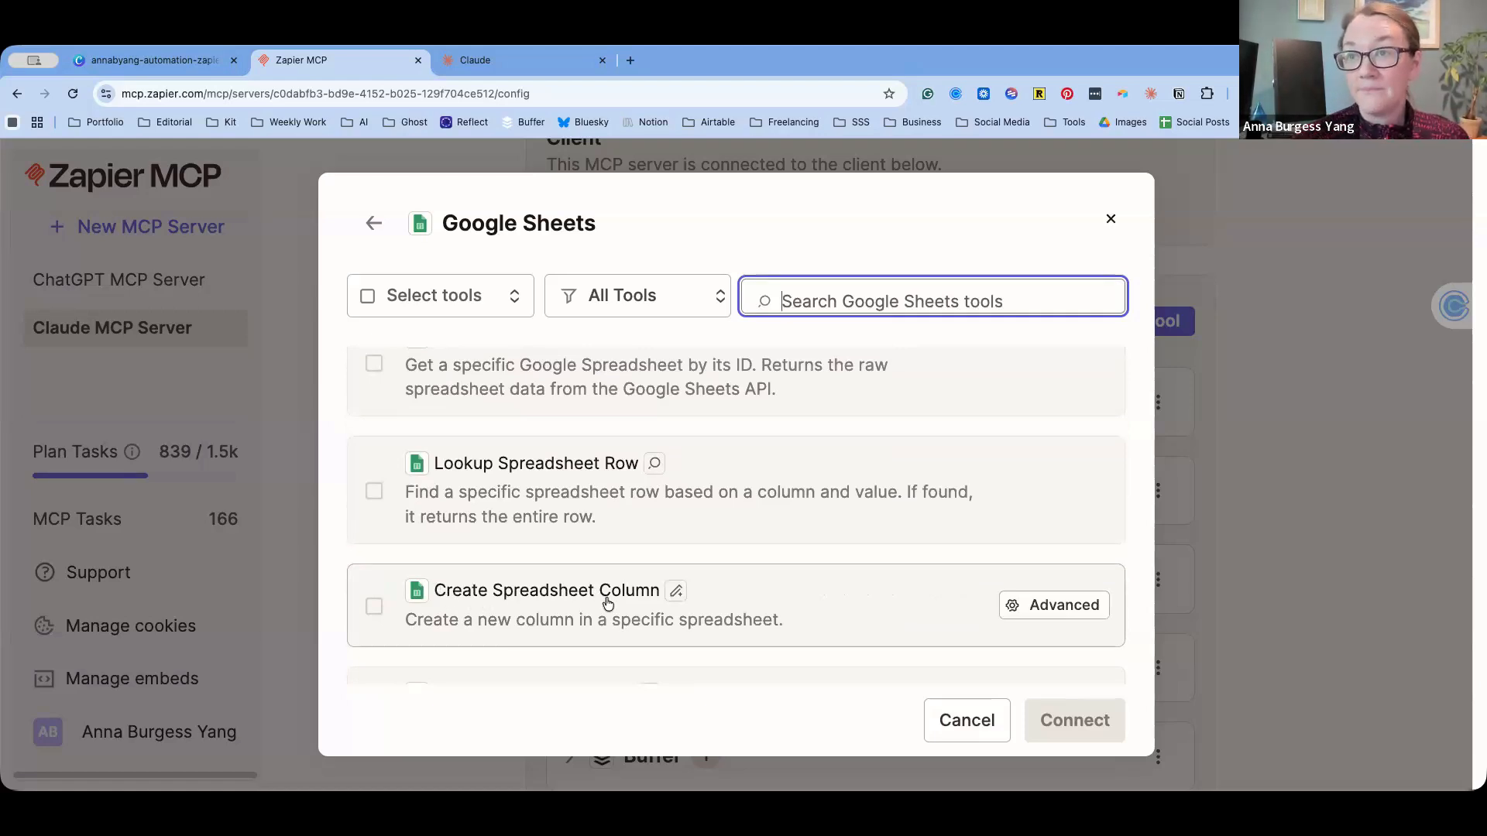
{"action": "scroll", "coordinate": [608, 603], "scroll_direction": "down", "scroll_amount": 2}
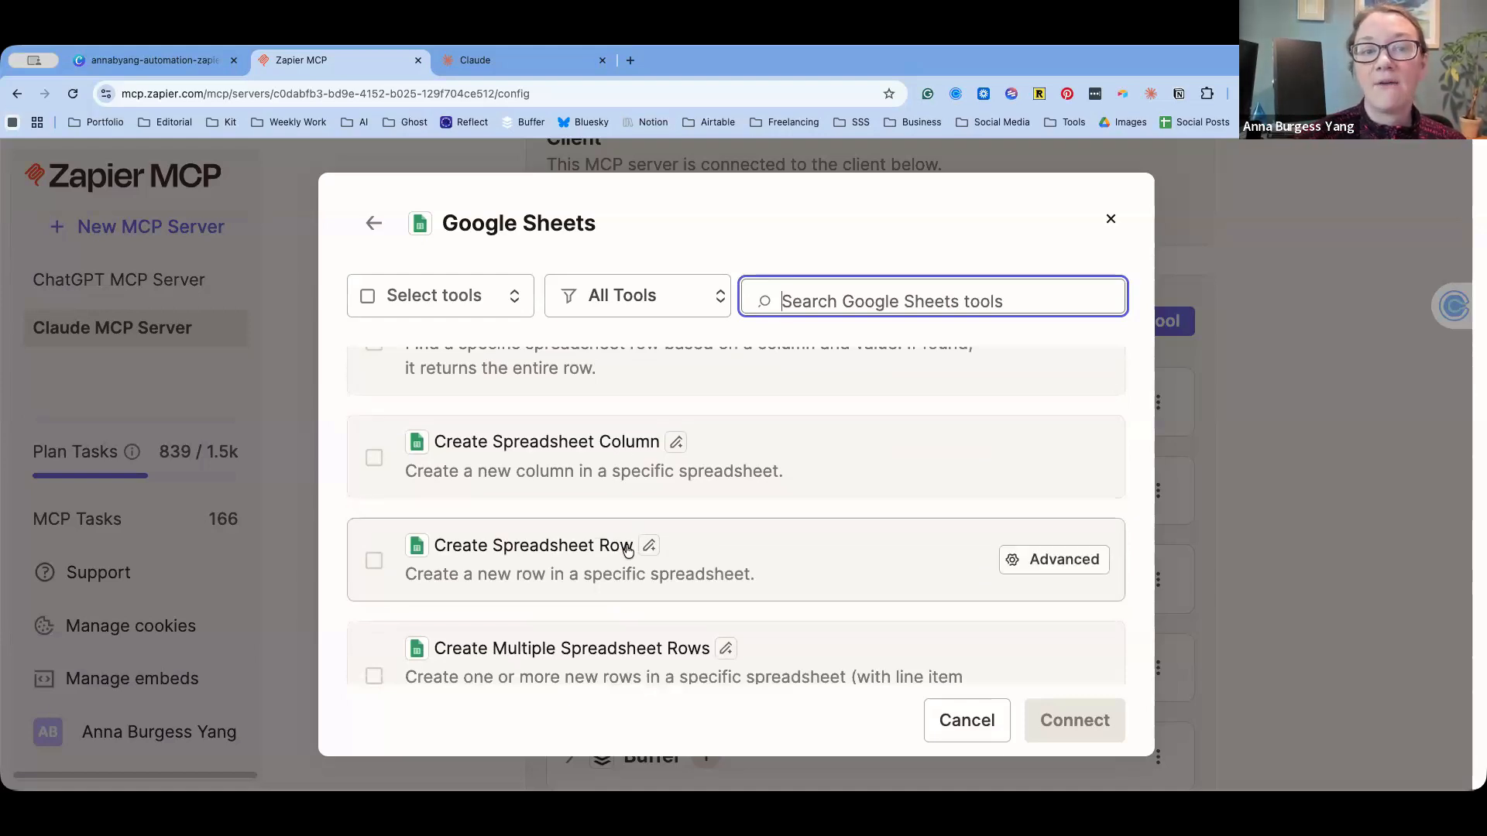
{"action": "scroll", "coordinate": [627, 548], "scroll_direction": "down", "scroll_amount": 3}
{"action": "scroll", "coordinate": [628, 573], "scroll_direction": "down", "scroll_amount": 2}
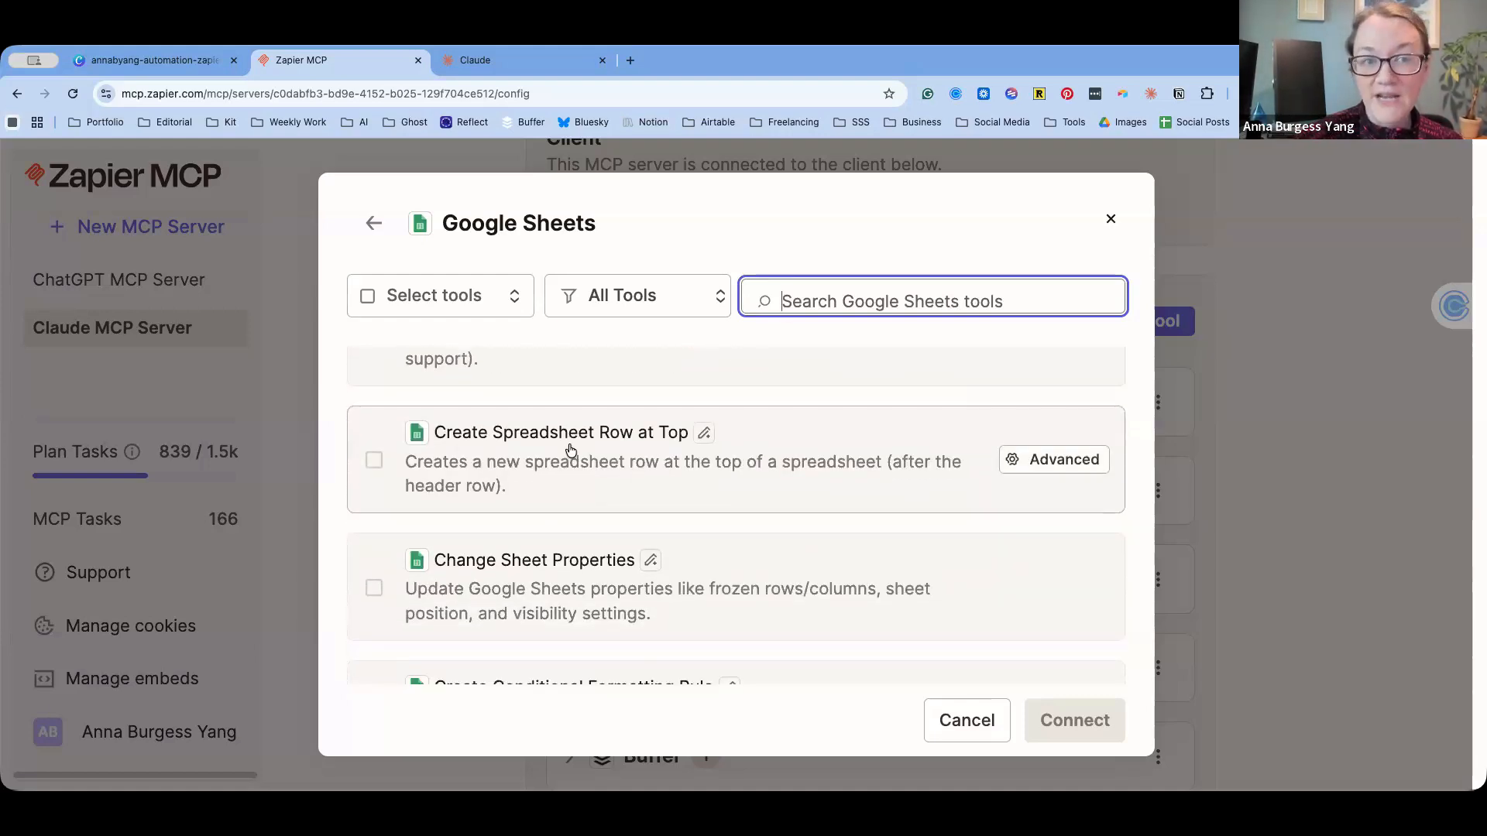
{"action": "left_click", "coordinate": [570, 451]}
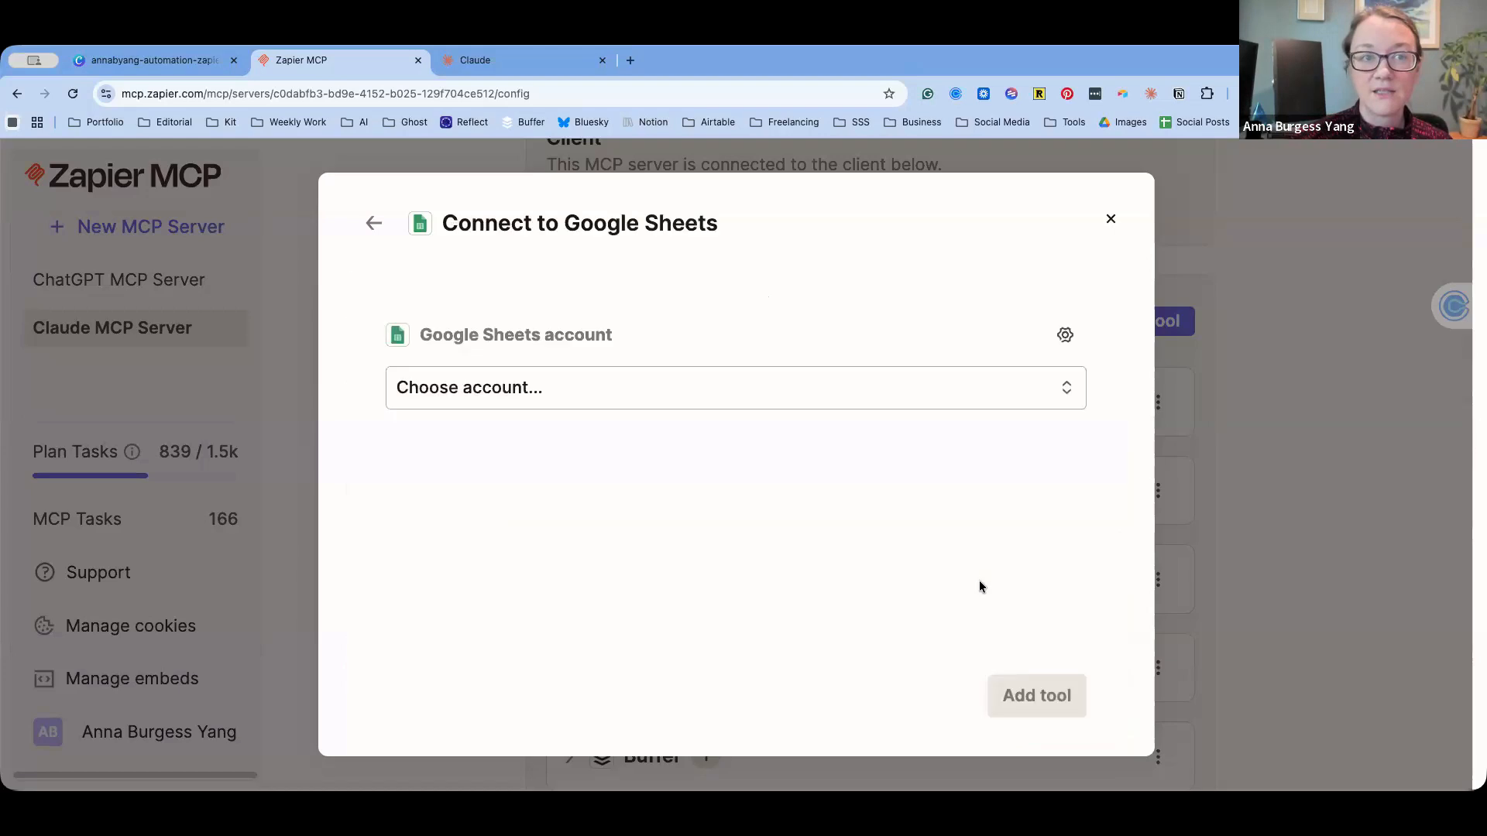
Connect the Google Sheets tool with the Google Sheets (Legacy) account and add it to the server
{"action": "left_click", "coordinate": [608, 388]}
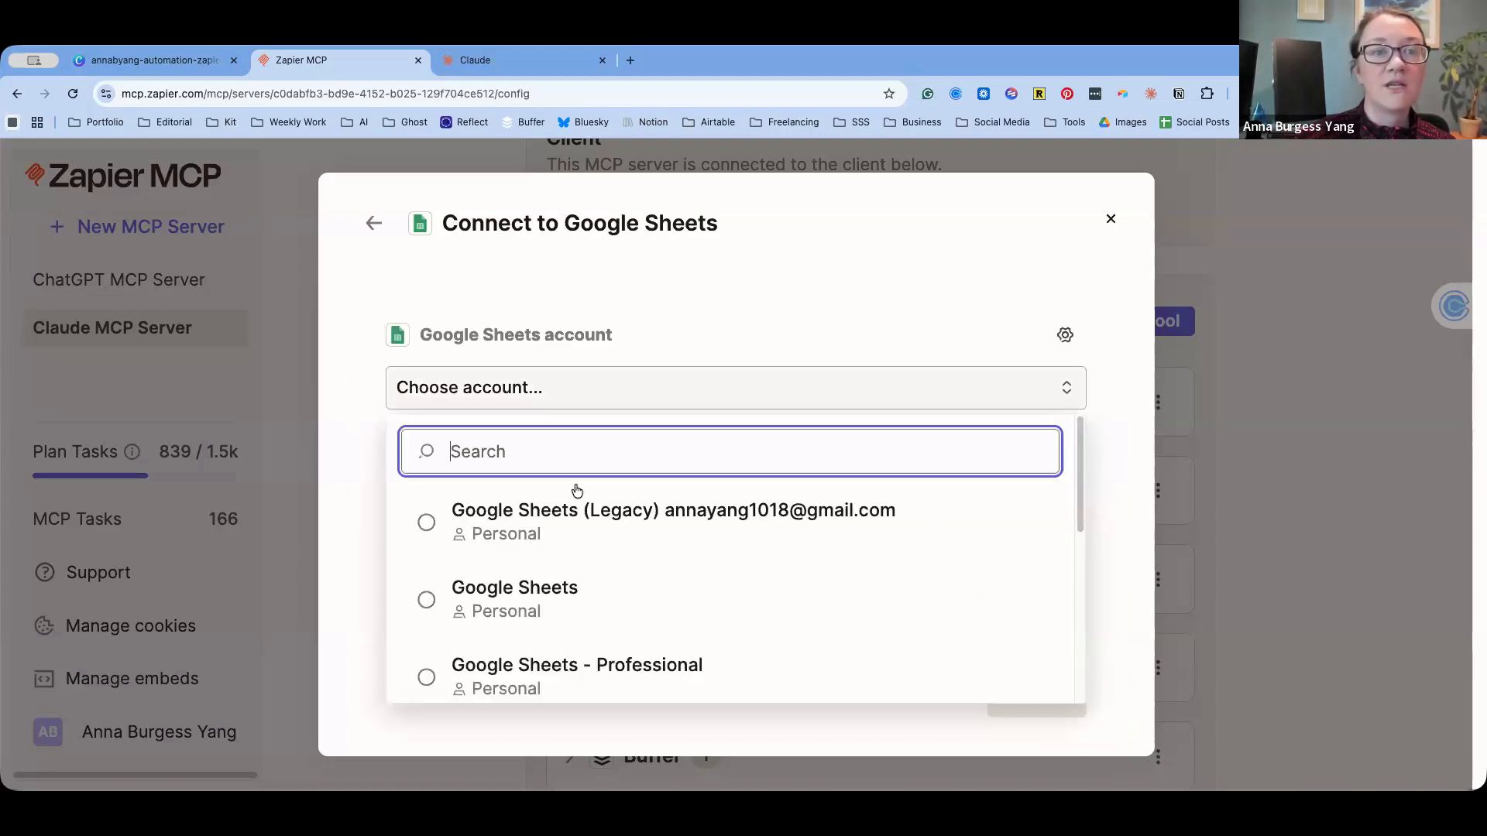
{"action": "left_click", "coordinate": [670, 511]}
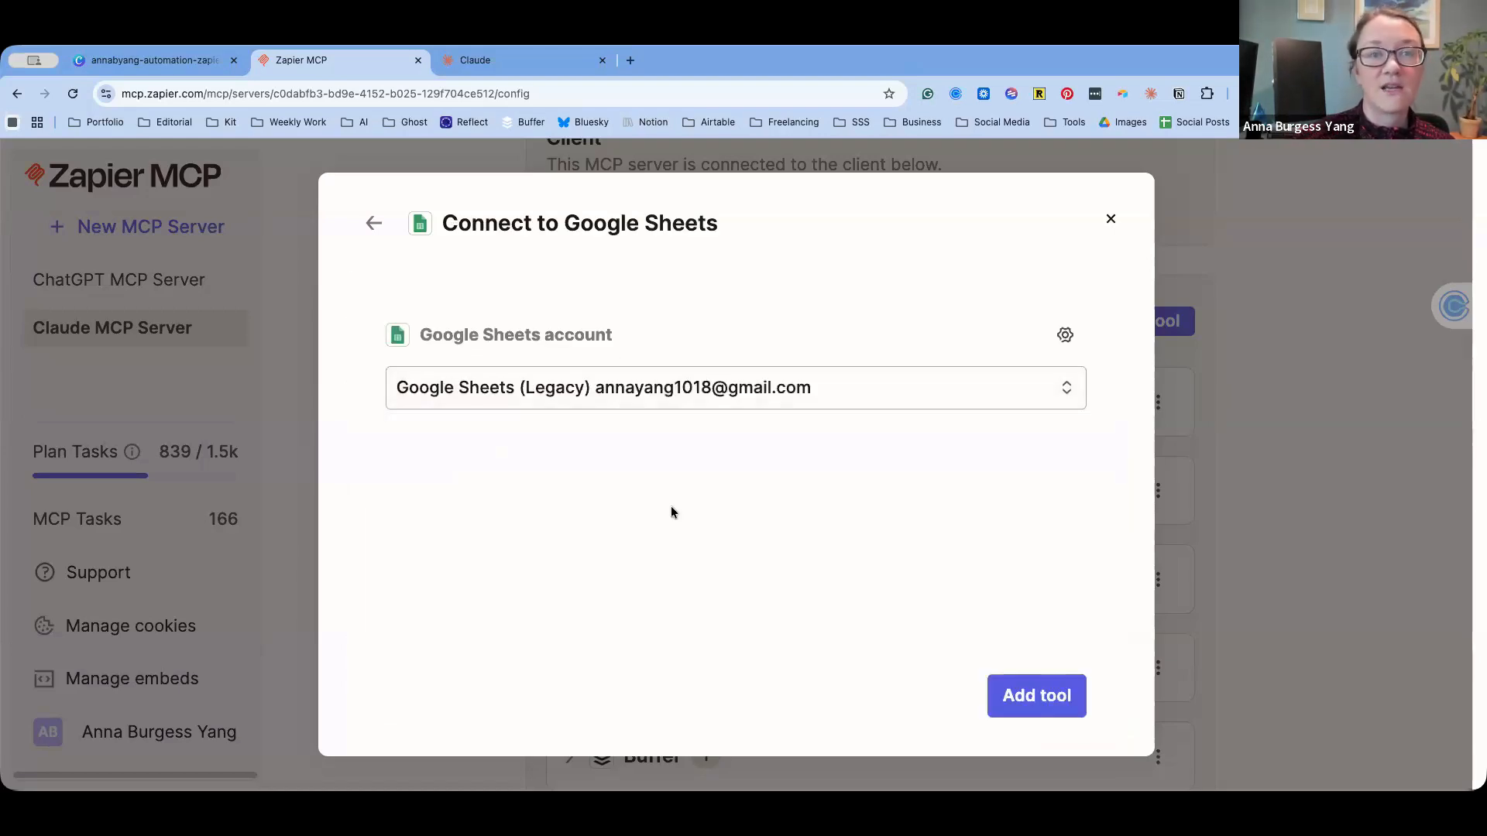
{"action": "left_click", "coordinate": [1035, 696]}
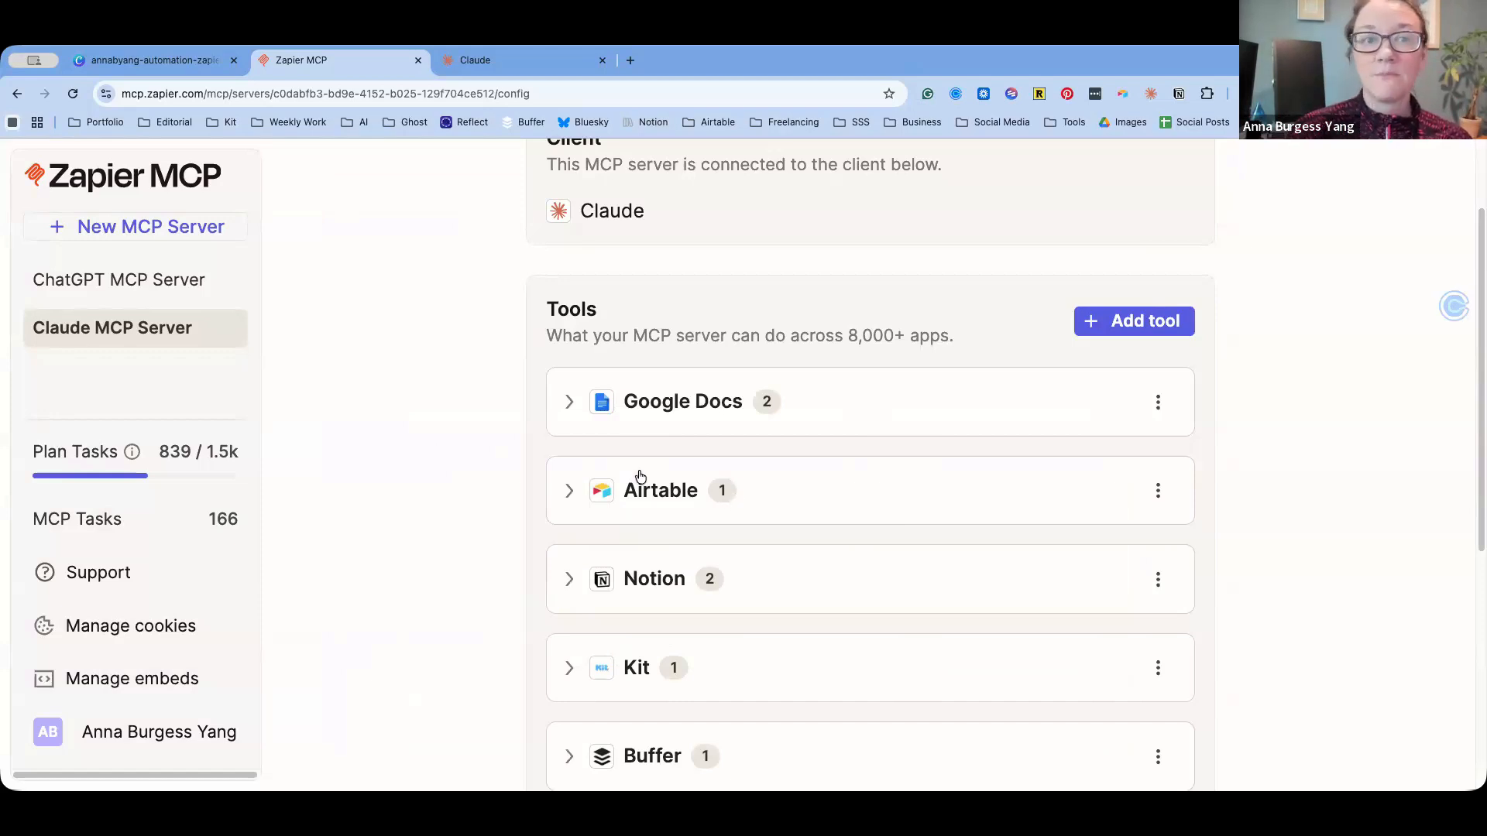
Examine the configuration of the Google Docs Append Text to Document tool, including its document name and AI-filled fields, and close it without saving
{"action": "left_click", "coordinate": [569, 403]}
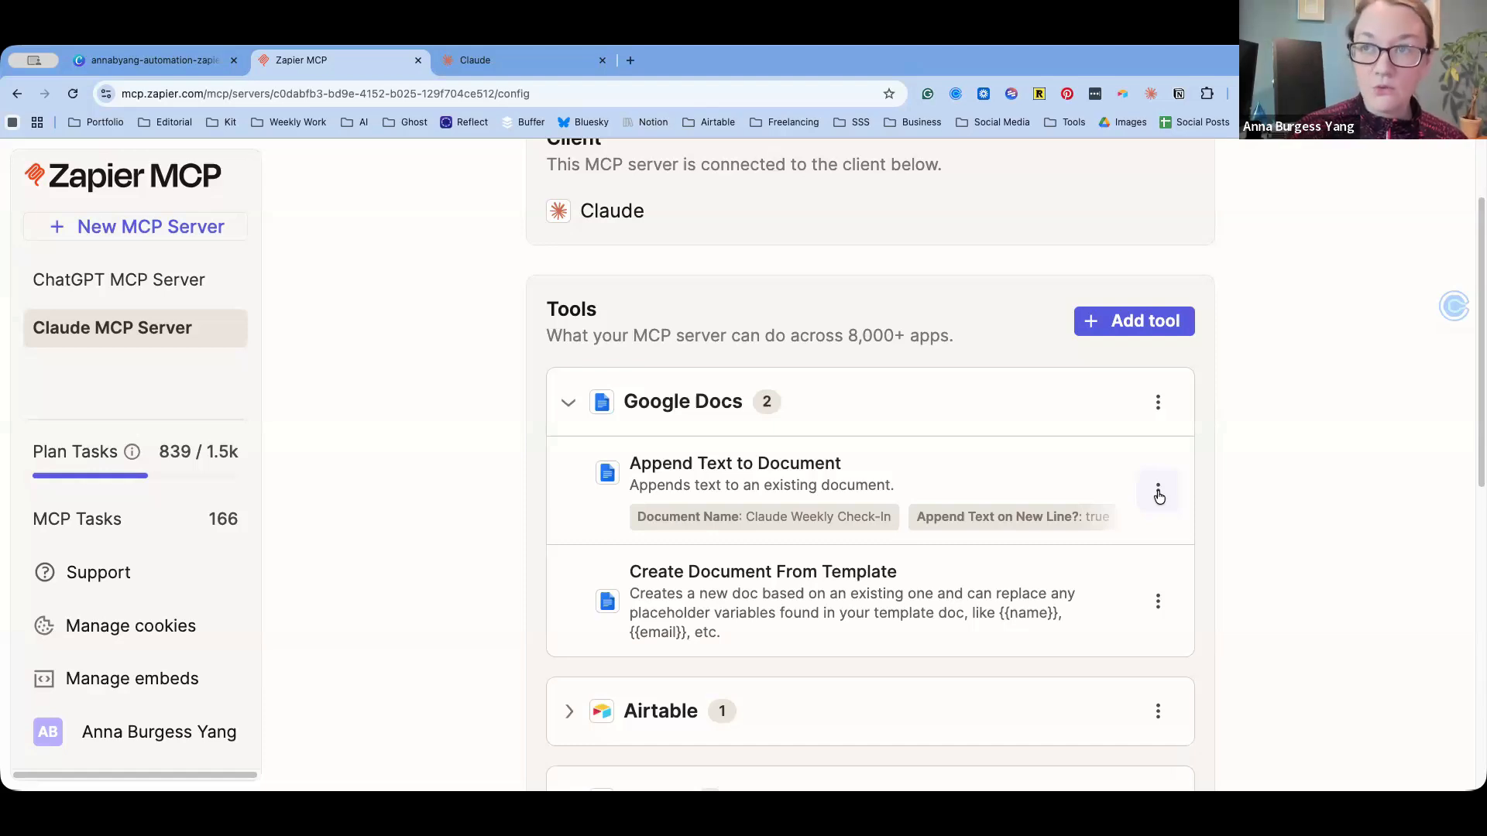
{"action": "left_click", "coordinate": [1159, 495]}
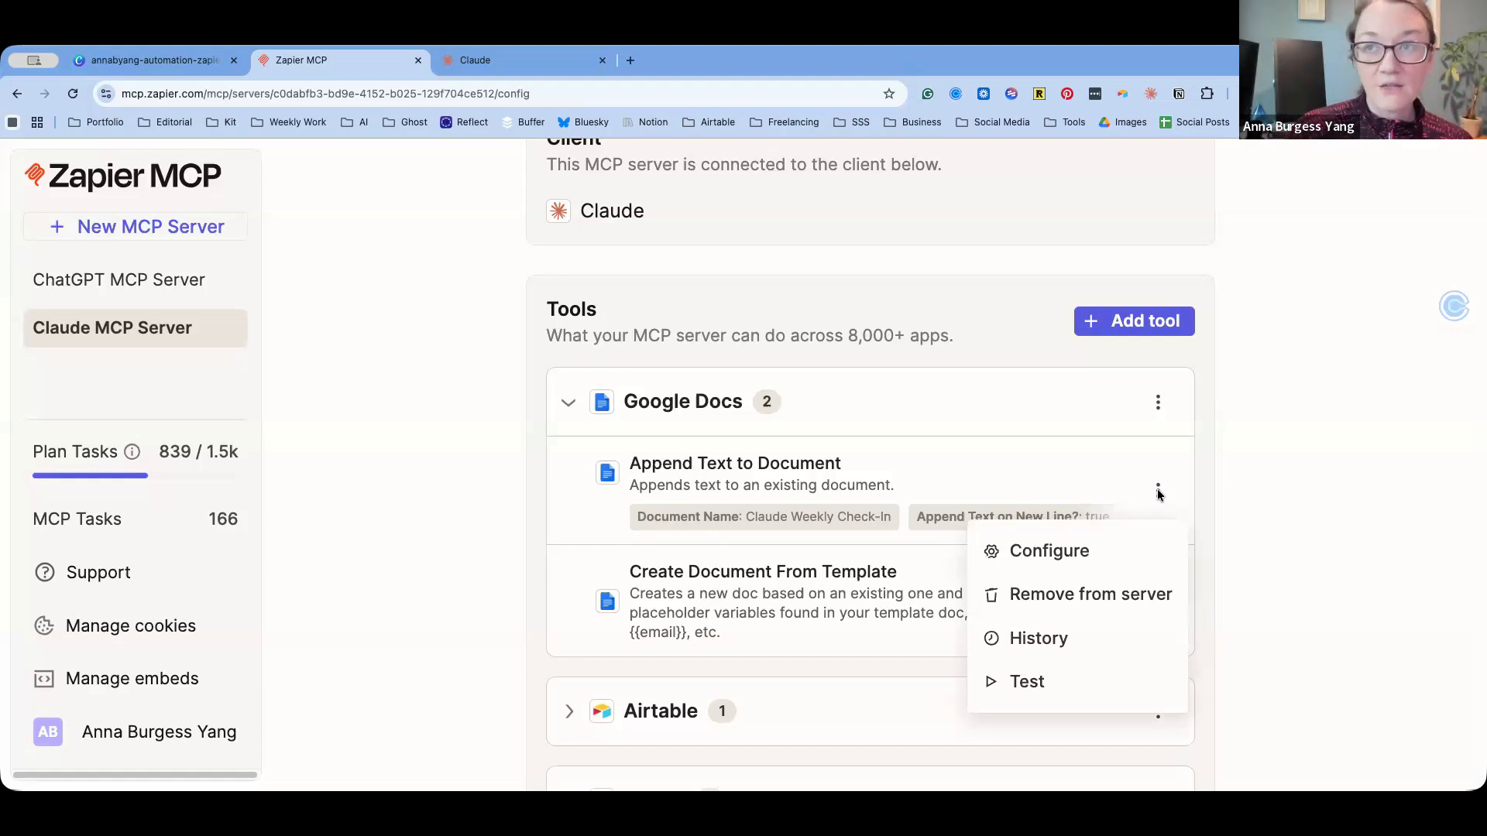
{"action": "left_click", "coordinate": [1091, 553]}
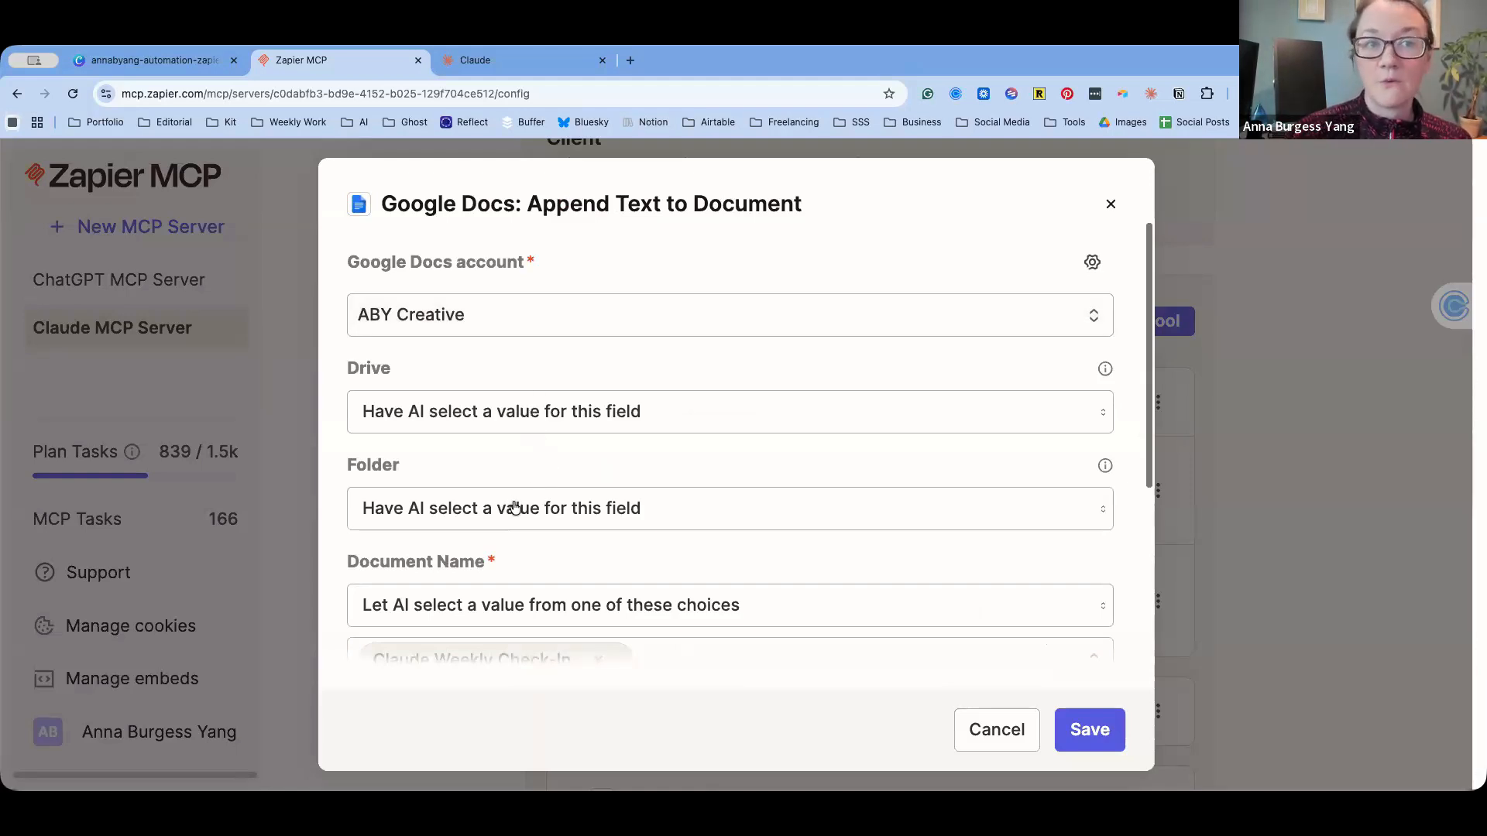
{"action": "scroll", "coordinate": [502, 505], "scroll_direction": "down", "scroll_amount": 2}
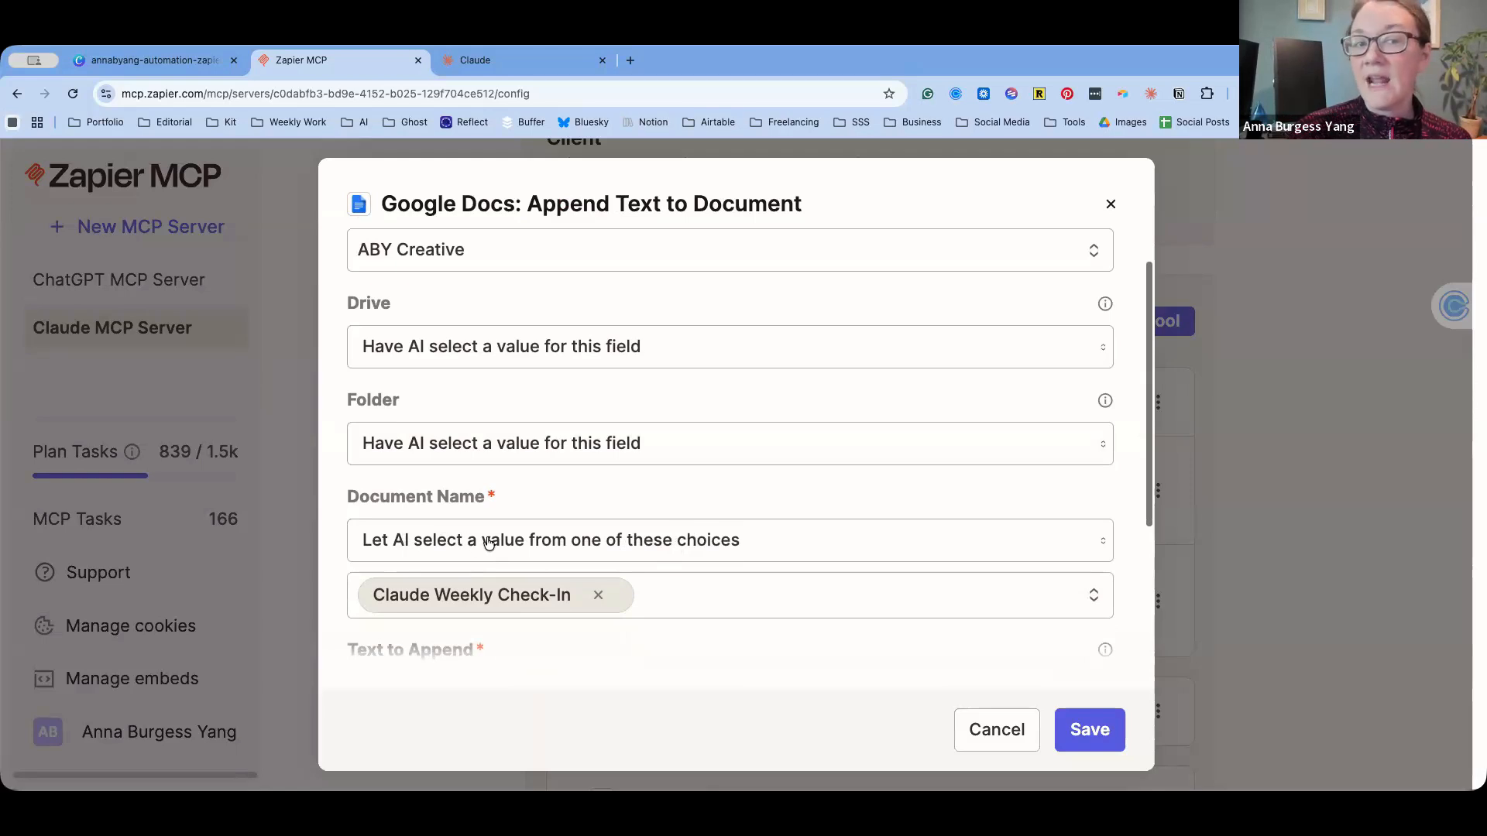
{"action": "scroll", "coordinate": [492, 544], "scroll_direction": "down", "scroll_amount": 3}
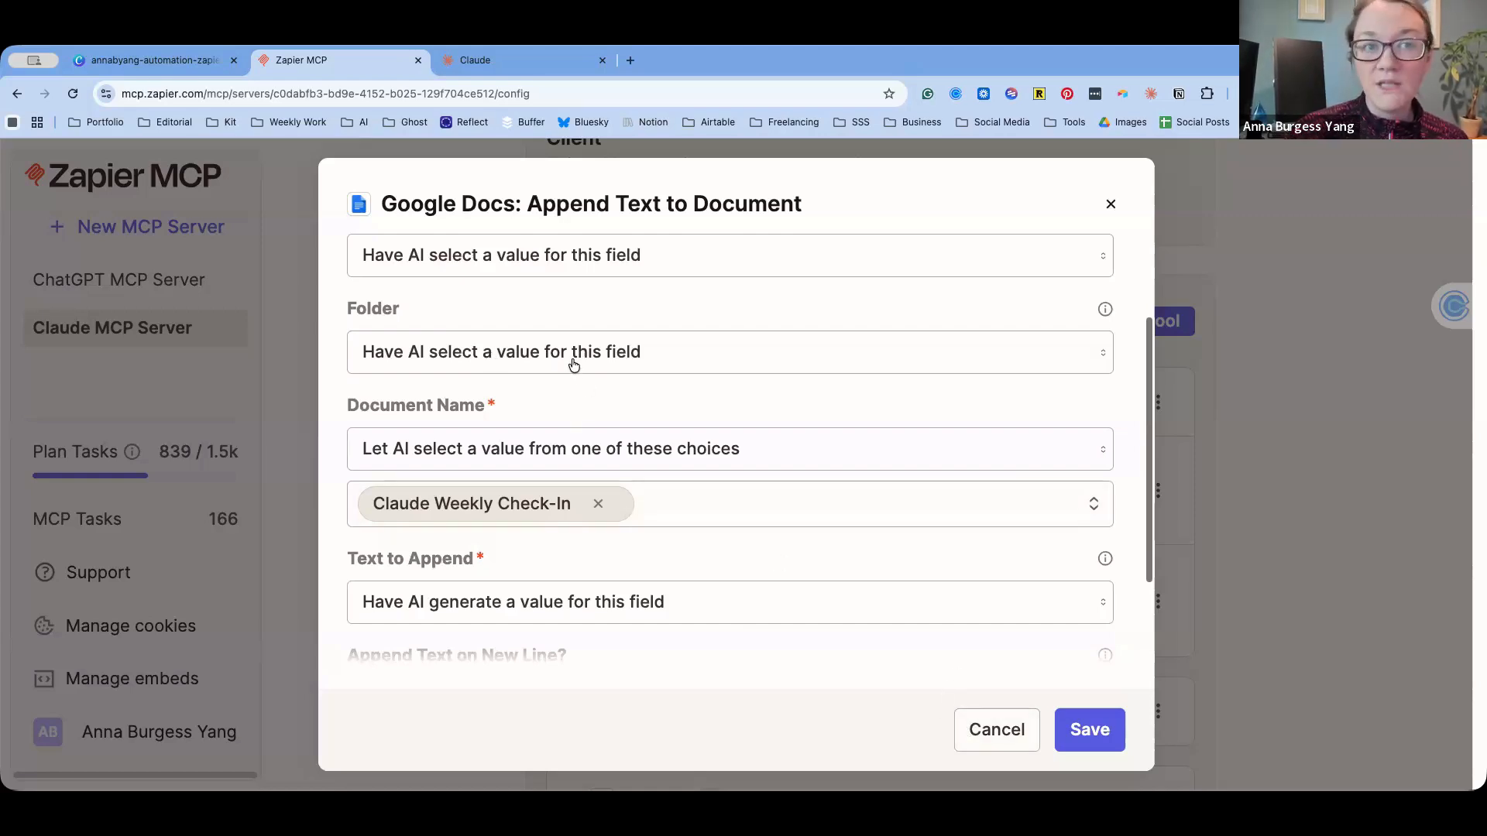
{"action": "left_click", "coordinate": [964, 717]}
Check which individual actions are enabled under the Airtable and Notion tools, collapsing each group again
{"action": "scroll", "coordinate": [781, 635], "scroll_direction": "down", "scroll_amount": 3}
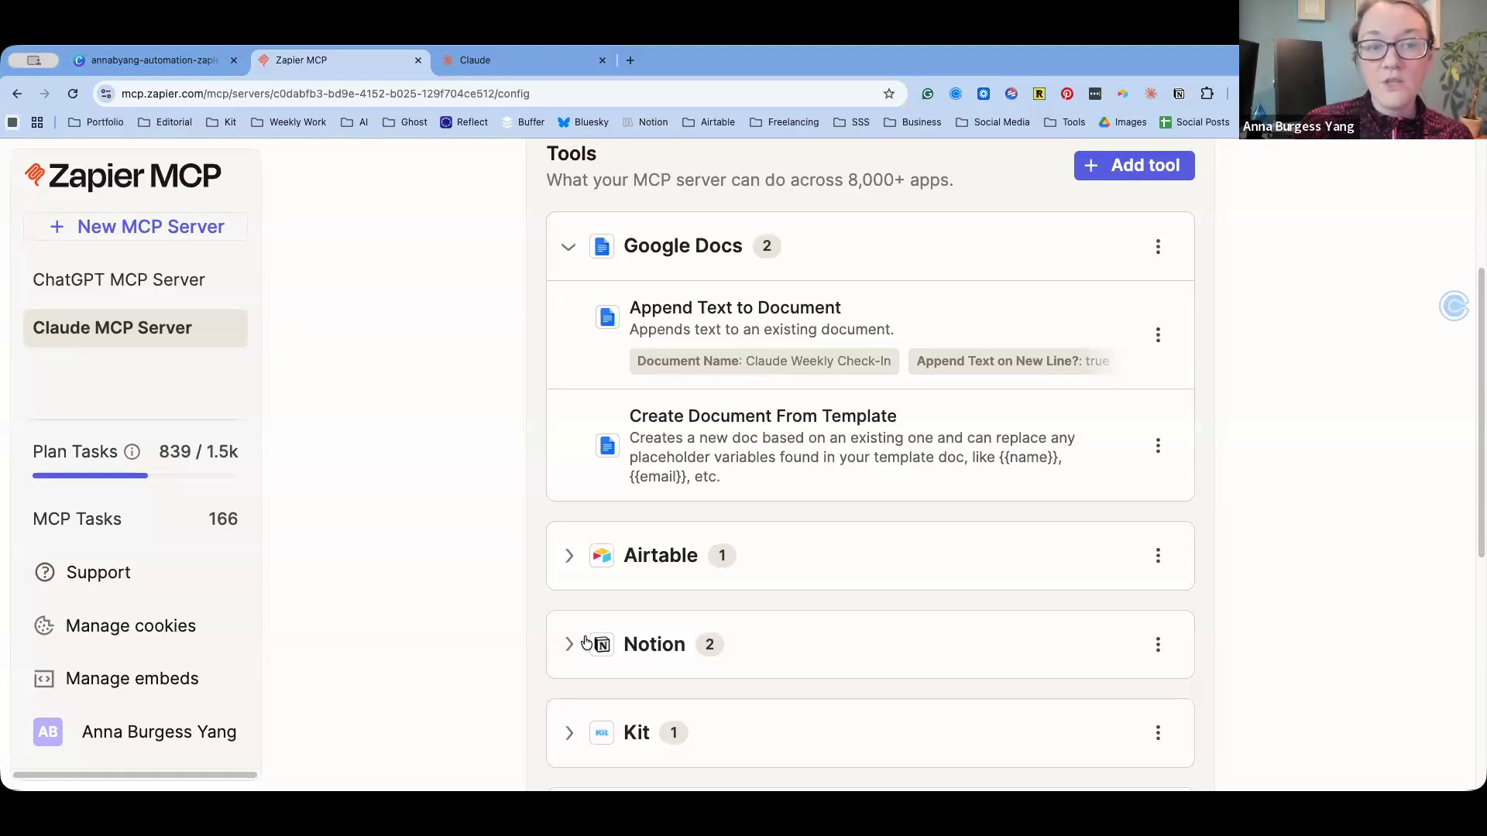
{"action": "left_click", "coordinate": [571, 558]}
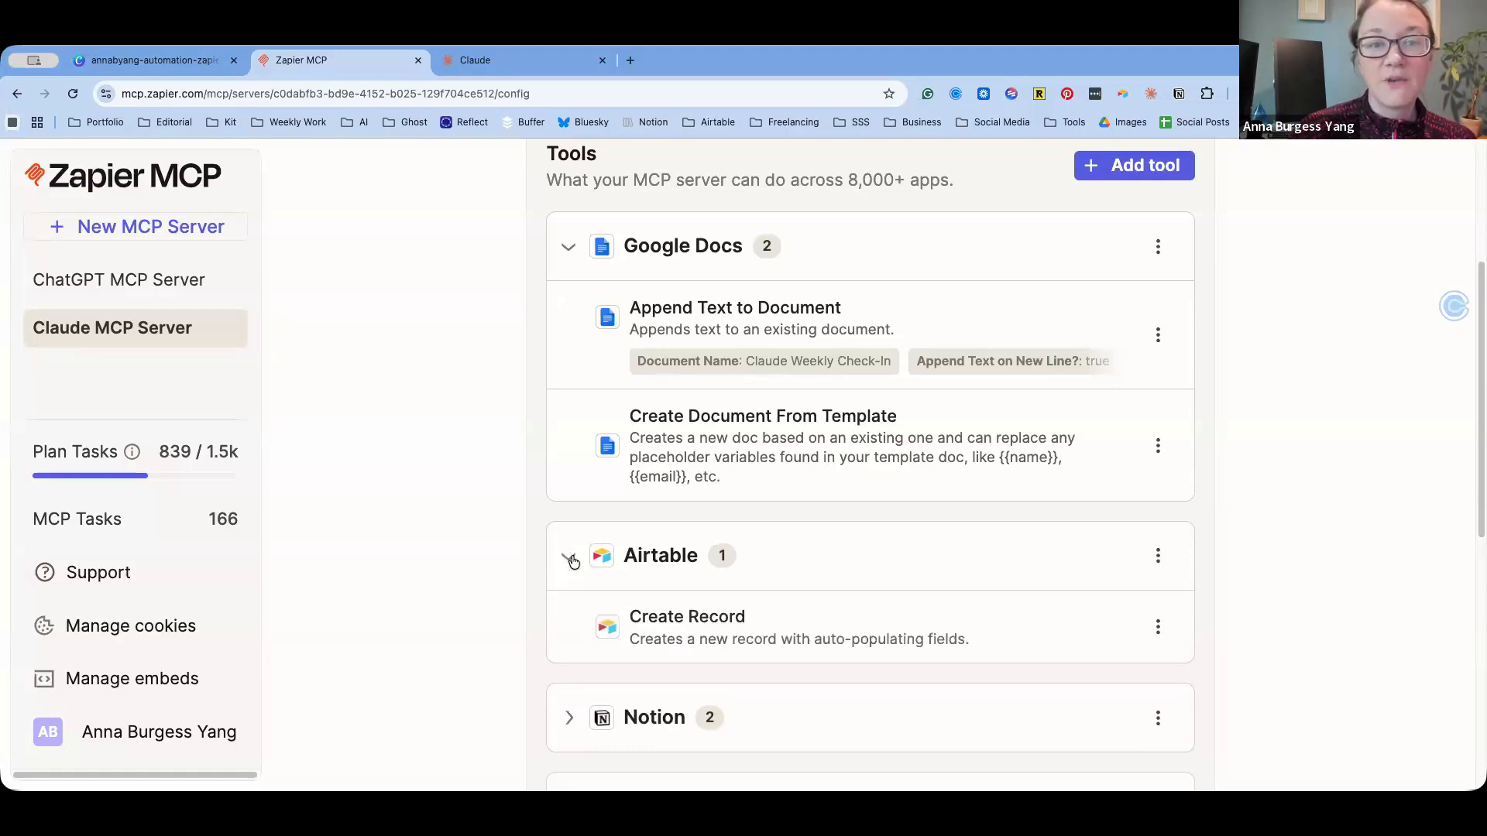
{"action": "left_click", "coordinate": [571, 558]}
{"action": "left_click", "coordinate": [570, 646]}
{"action": "left_click", "coordinate": [571, 646]}
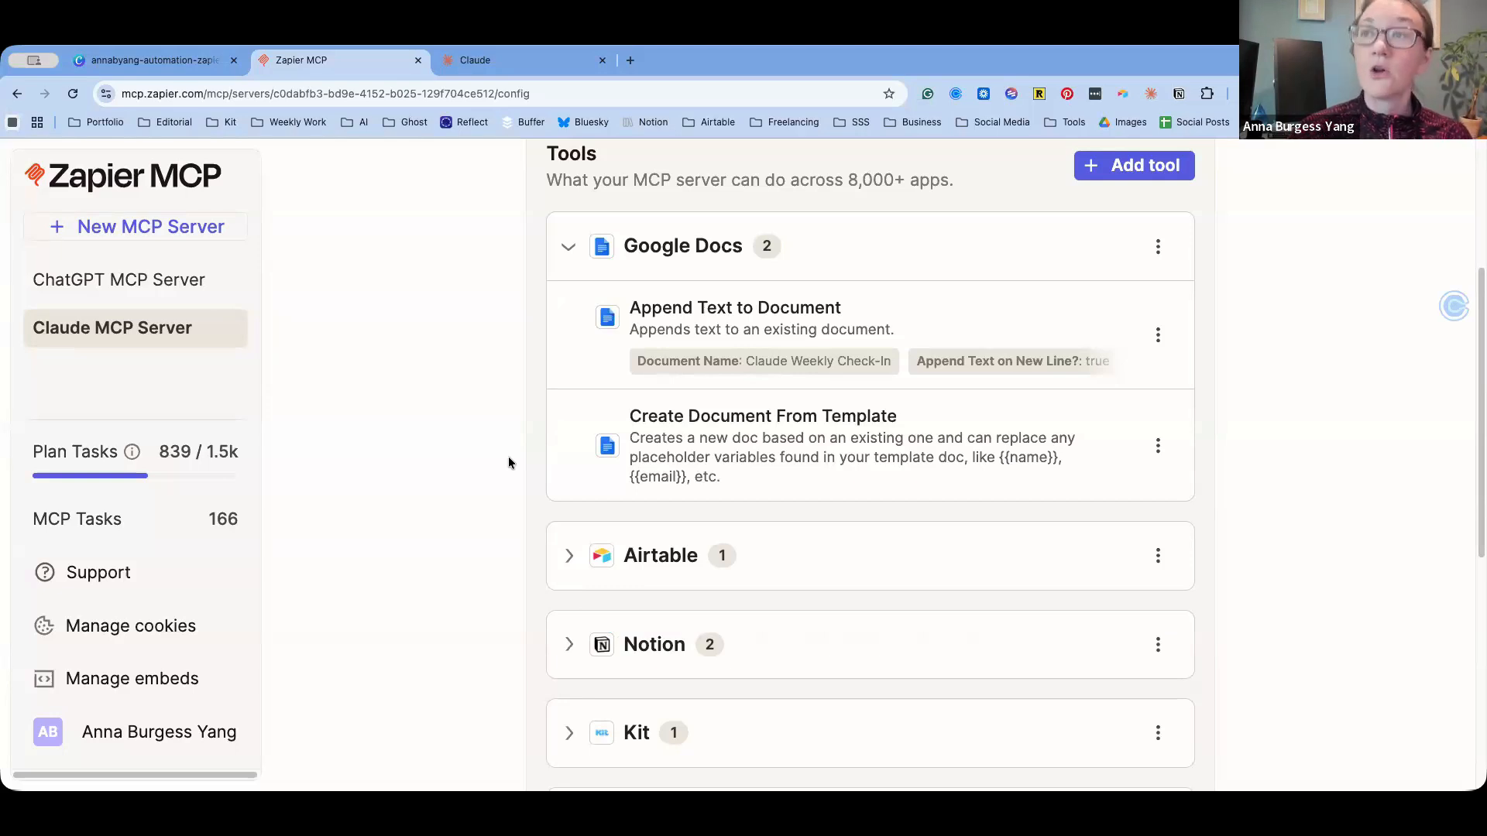
Switch to Claude and review the Zapier connector's permissions for read-only and write/delete tools, comparing them with the Zapier MCP tool list
{"action": "left_click", "coordinate": [509, 68]}
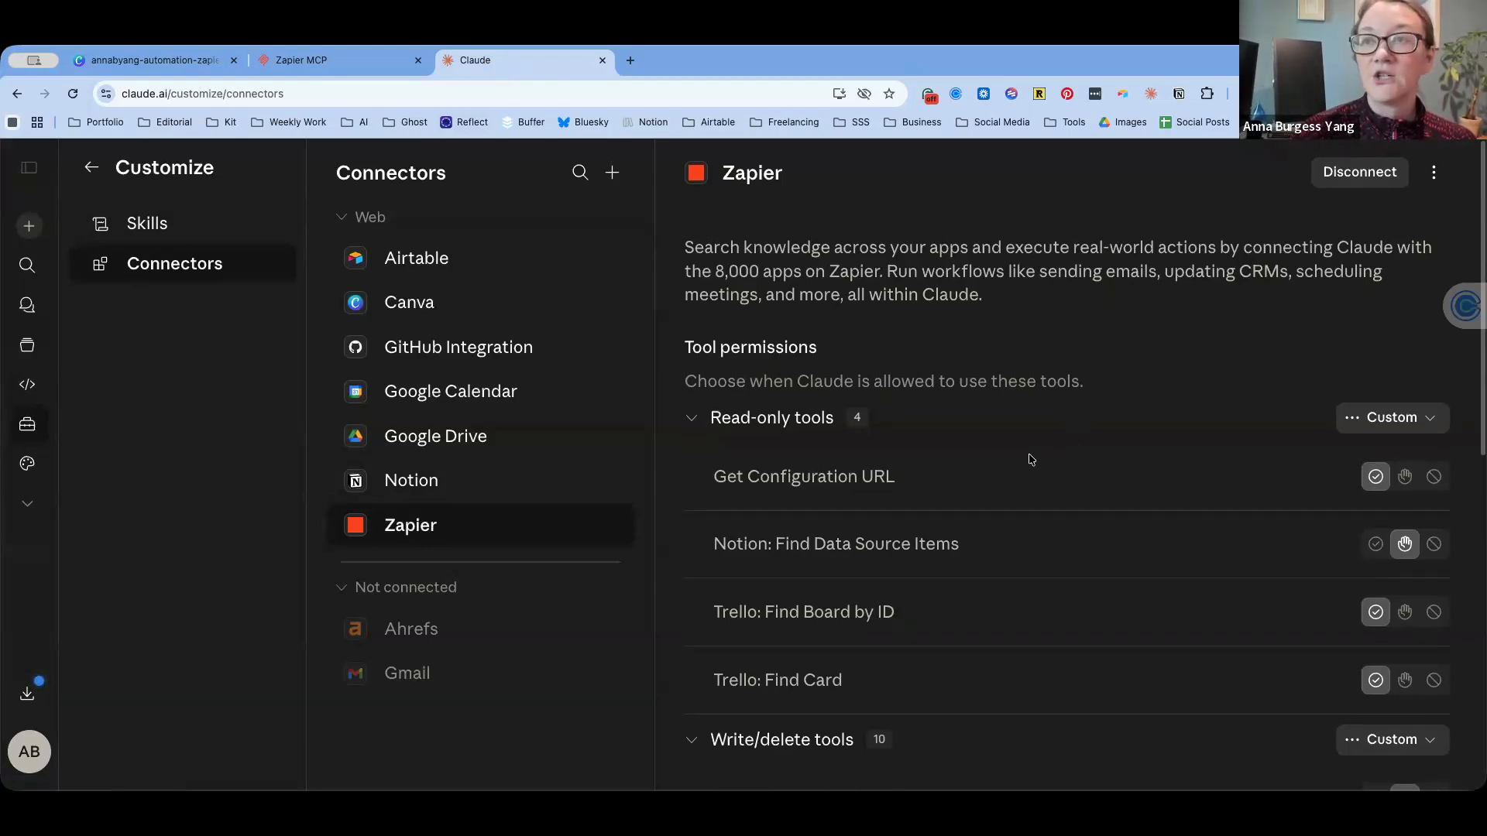
{"action": "left_click", "coordinate": [357, 61]}
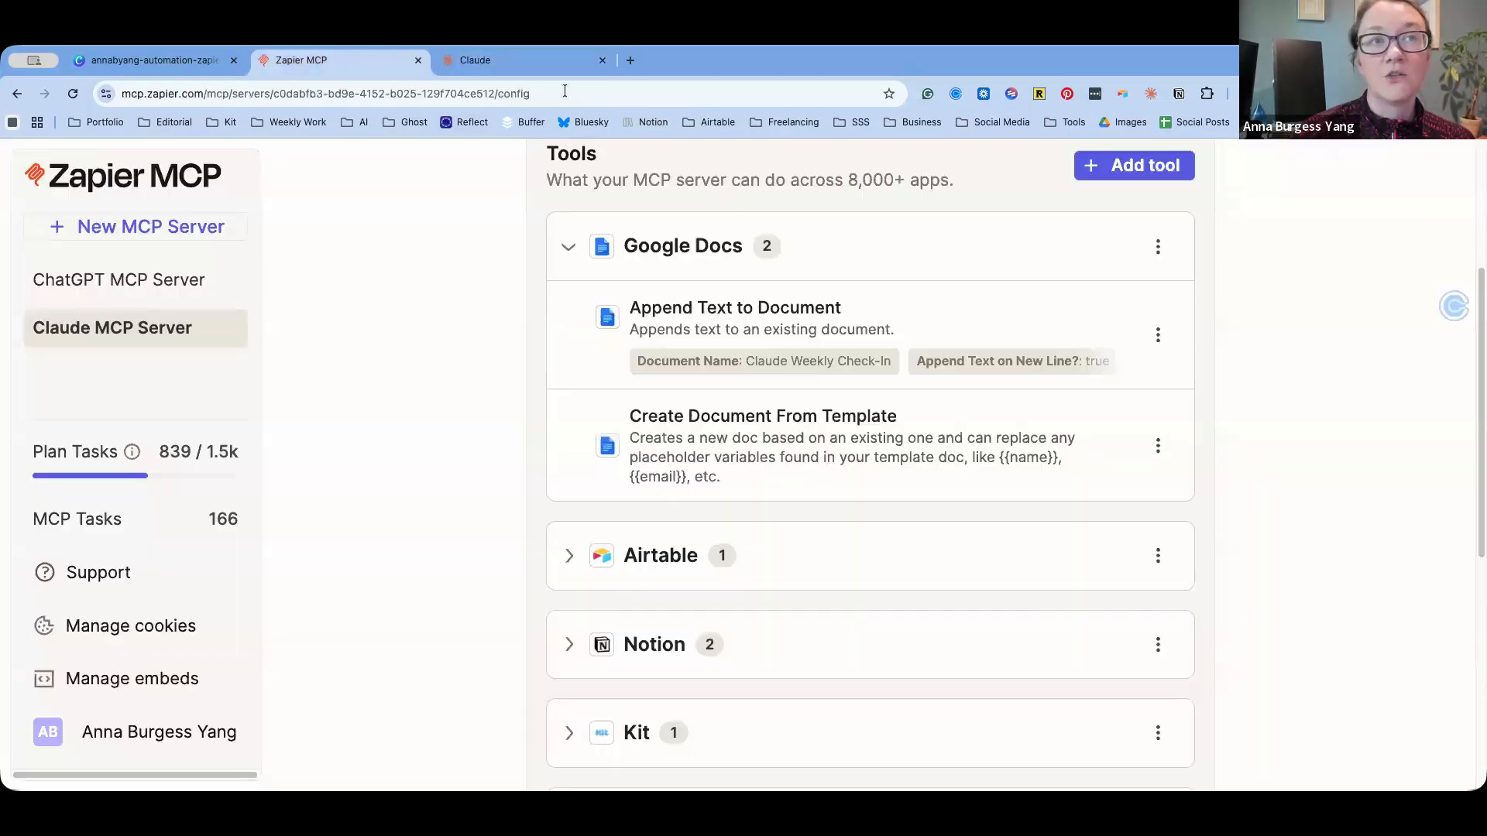
{"action": "left_click", "coordinate": [526, 62]}
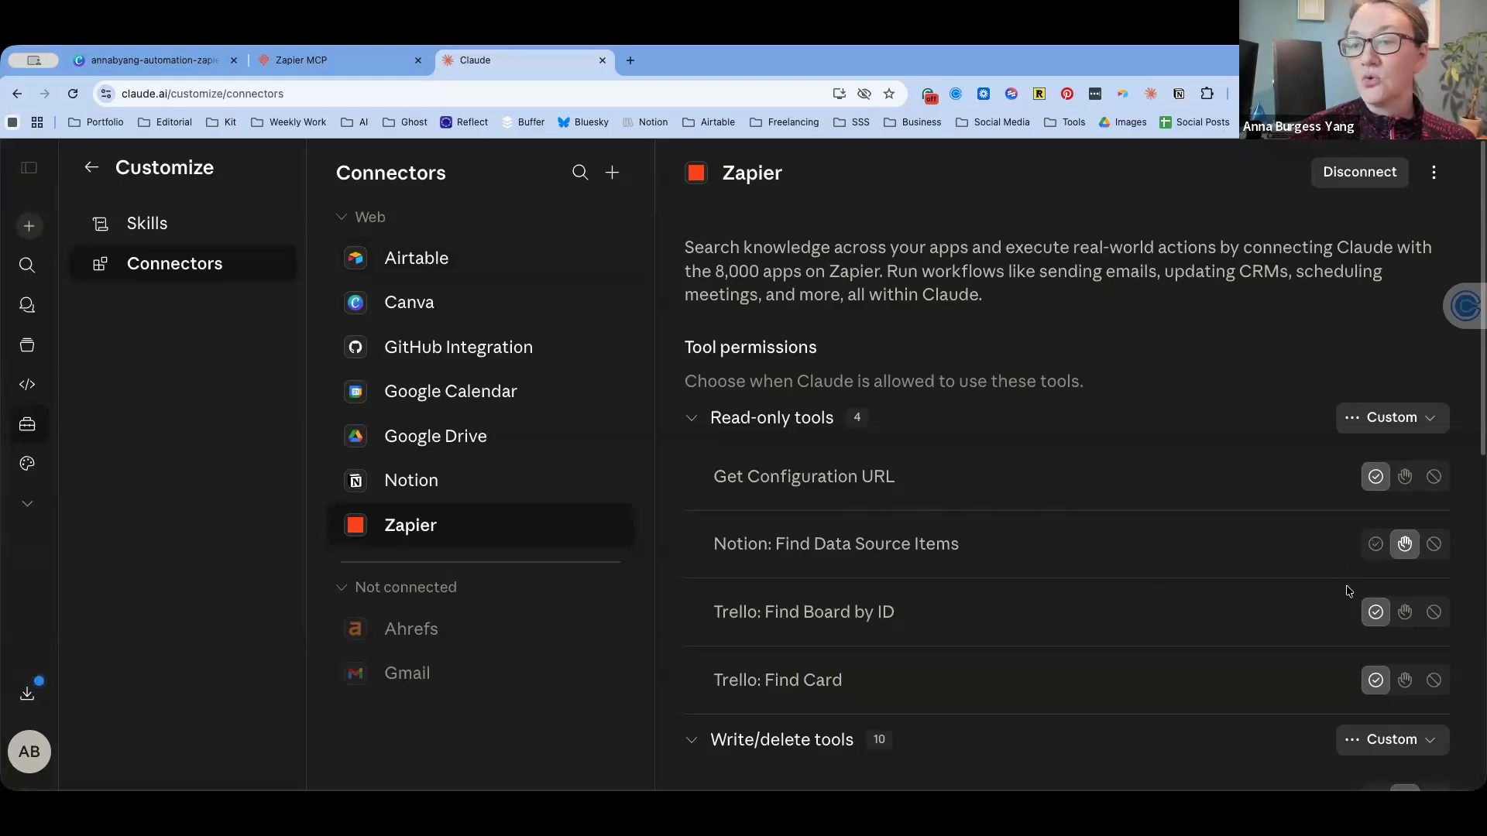
{"action": "scroll", "coordinate": [1349, 591], "scroll_direction": "down", "scroll_amount": 3}
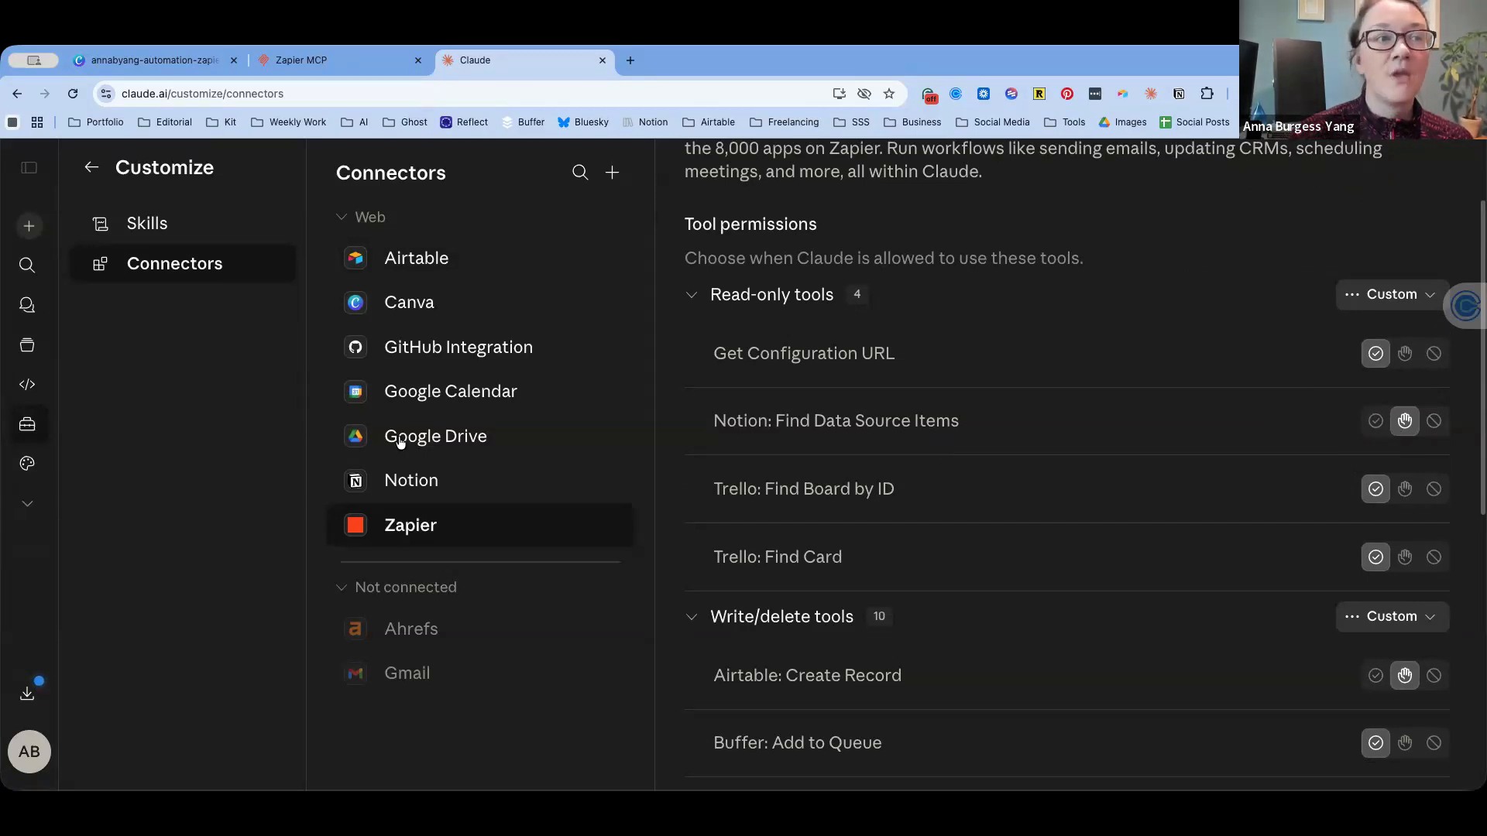
Open Claude's general settings and read the Zapier MCP Tool Usage rules in the Instructions for Claude
{"action": "left_click", "coordinate": [31, 749]}
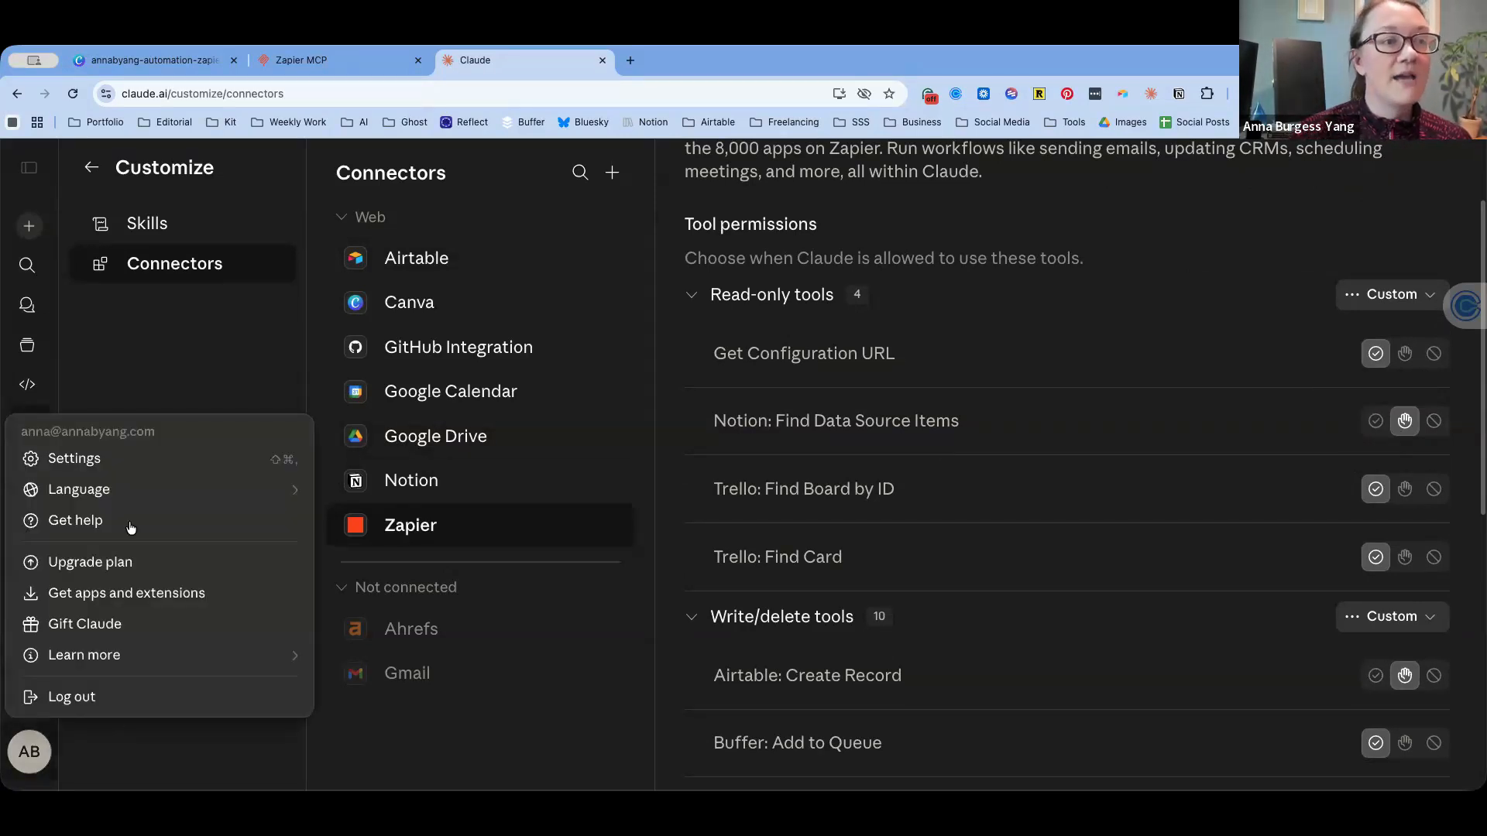
{"action": "left_click", "coordinate": [128, 463]}
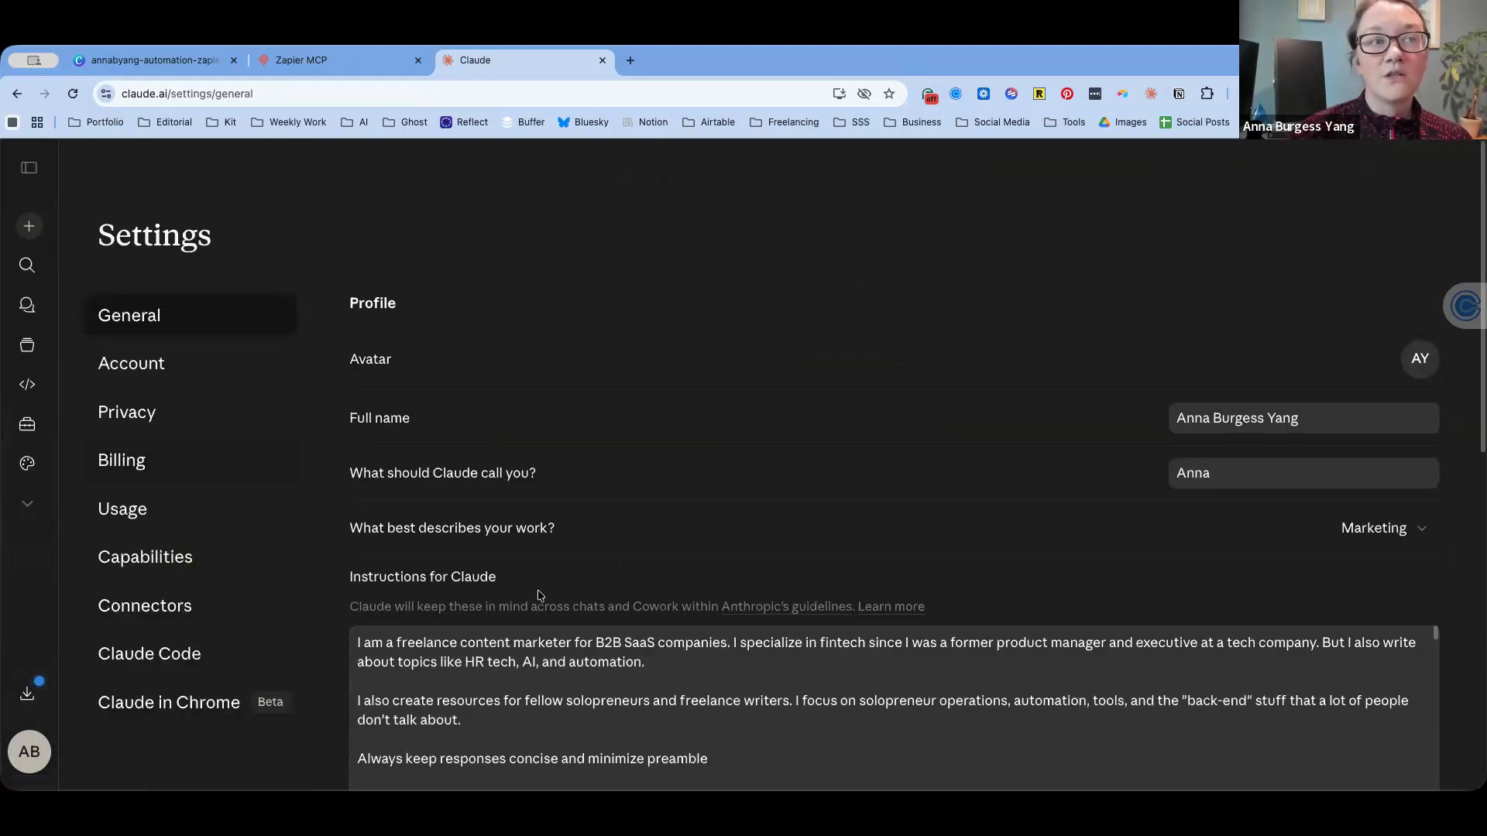
{"action": "scroll", "coordinate": [540, 595], "scroll_direction": "down", "scroll_amount": 1}
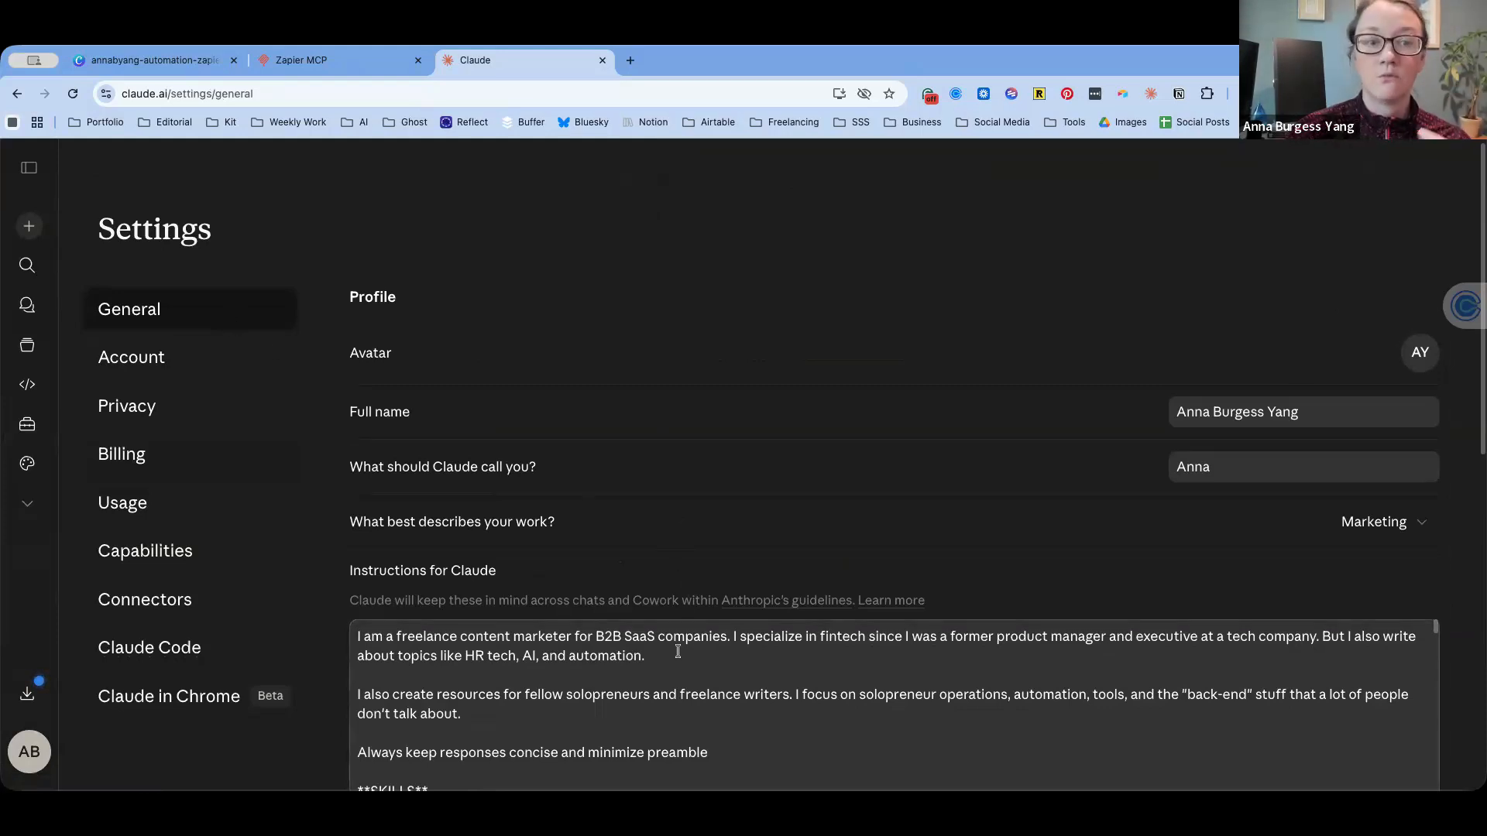
{"action": "scroll", "coordinate": [650, 657], "scroll_direction": "down", "scroll_amount": 1}
{"action": "scroll", "coordinate": [650, 657], "scroll_direction": "down", "scroll_amount": 5}
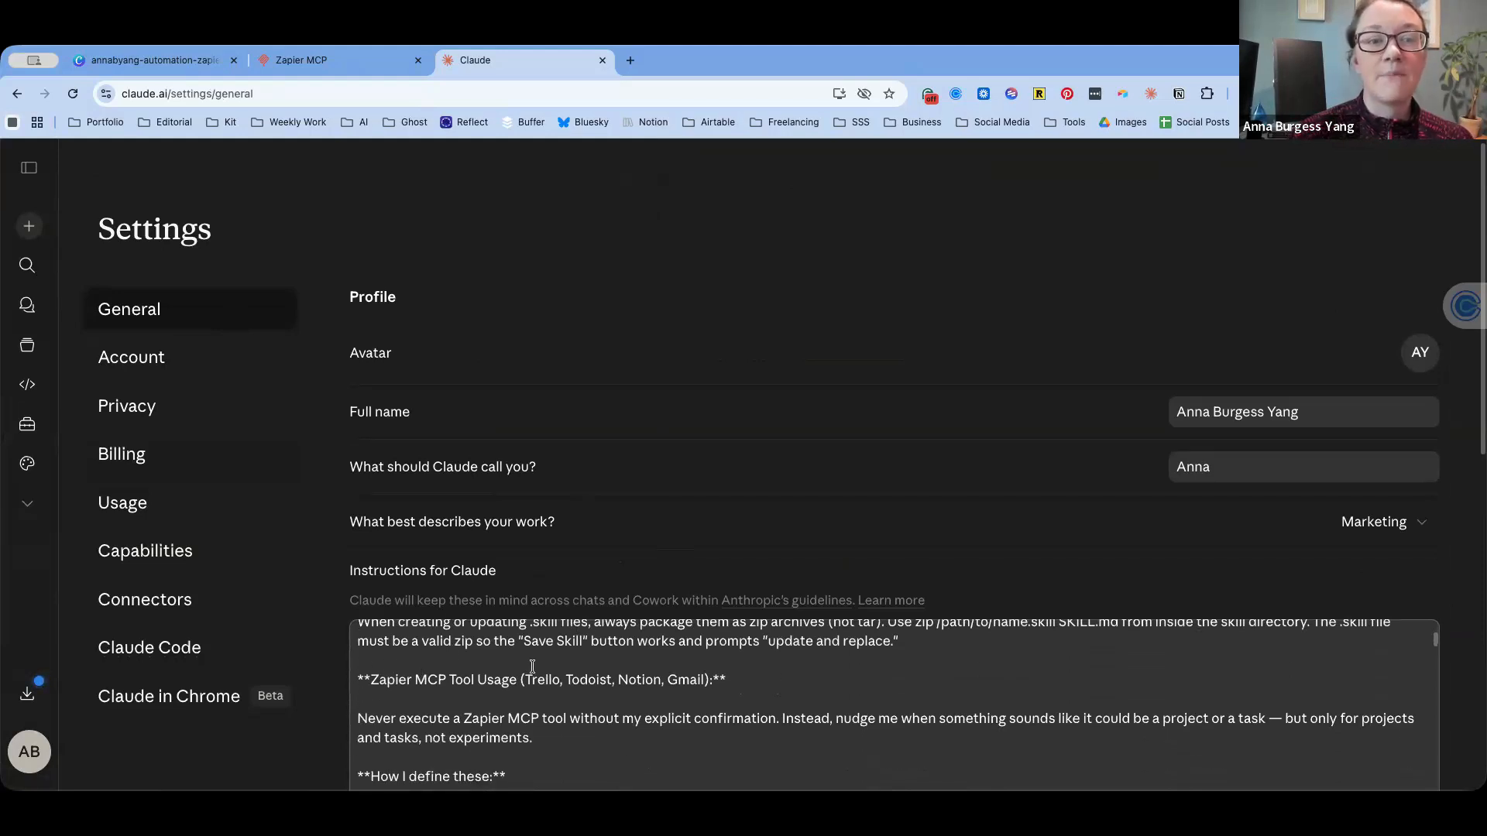
{"action": "scroll", "coordinate": [659, 673], "scroll_direction": "down", "scroll_amount": 2}
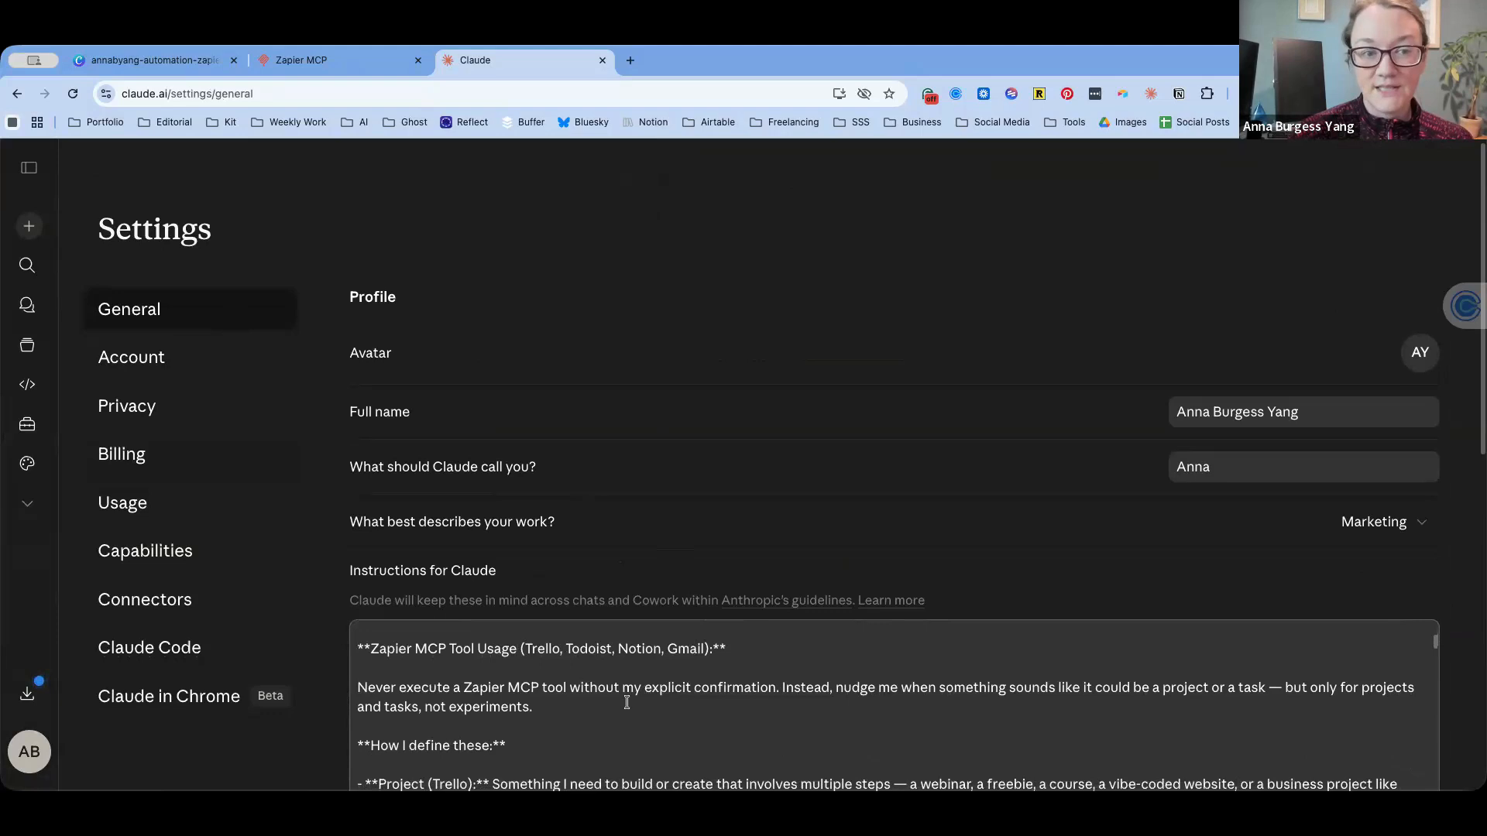
{"action": "scroll", "coordinate": [624, 702], "scroll_direction": "down", "scroll_amount": 1}
{"action": "scroll", "coordinate": [503, 694], "scroll_direction": "down", "scroll_amount": 2}
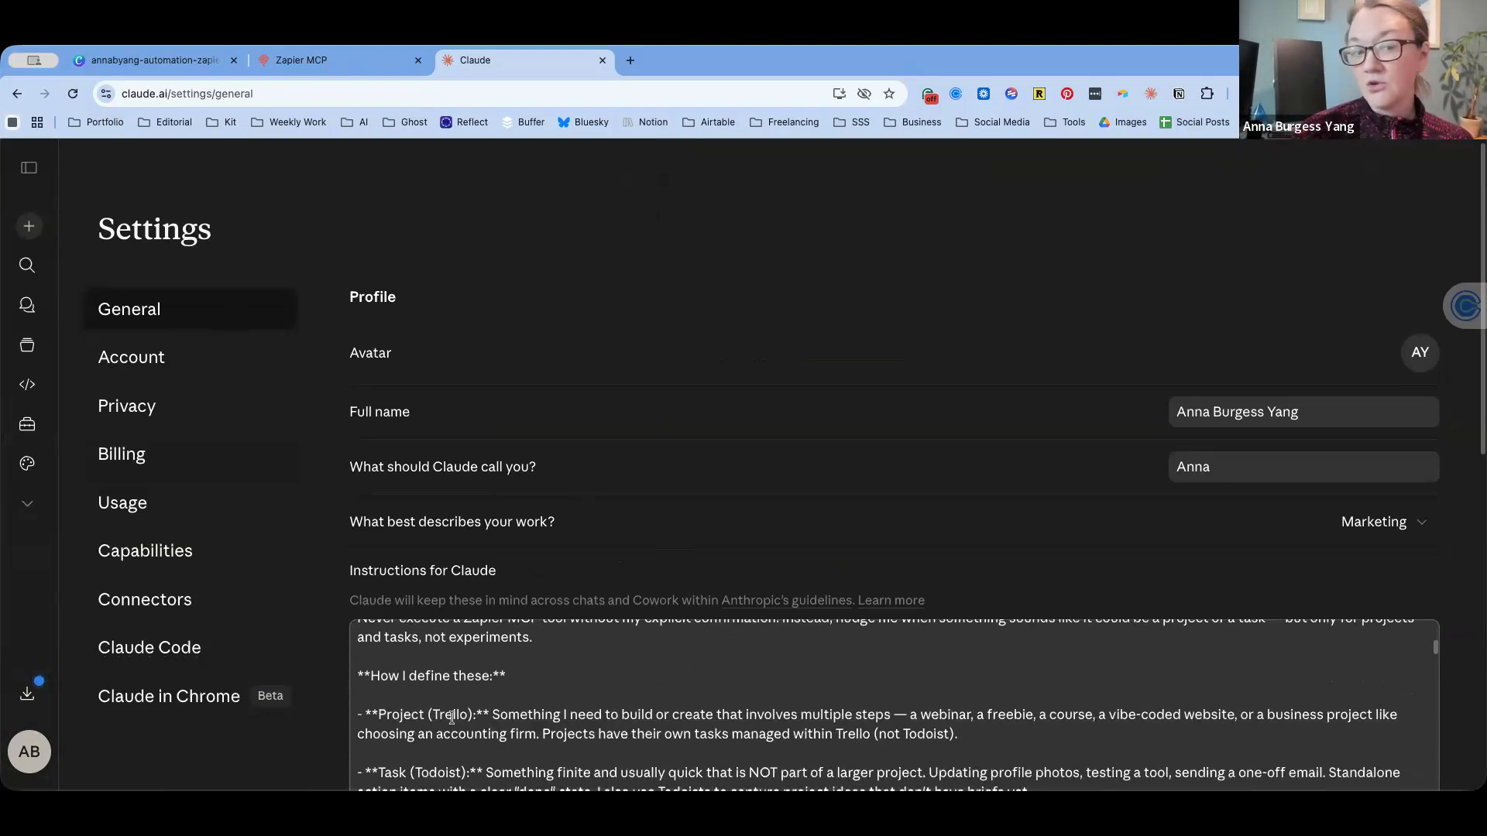
Read the project, task and SOP definitions and the nudging behavior rules in the Instructions for Claude
{"action": "scroll", "coordinate": [448, 714], "scroll_direction": "down", "scroll_amount": 2}
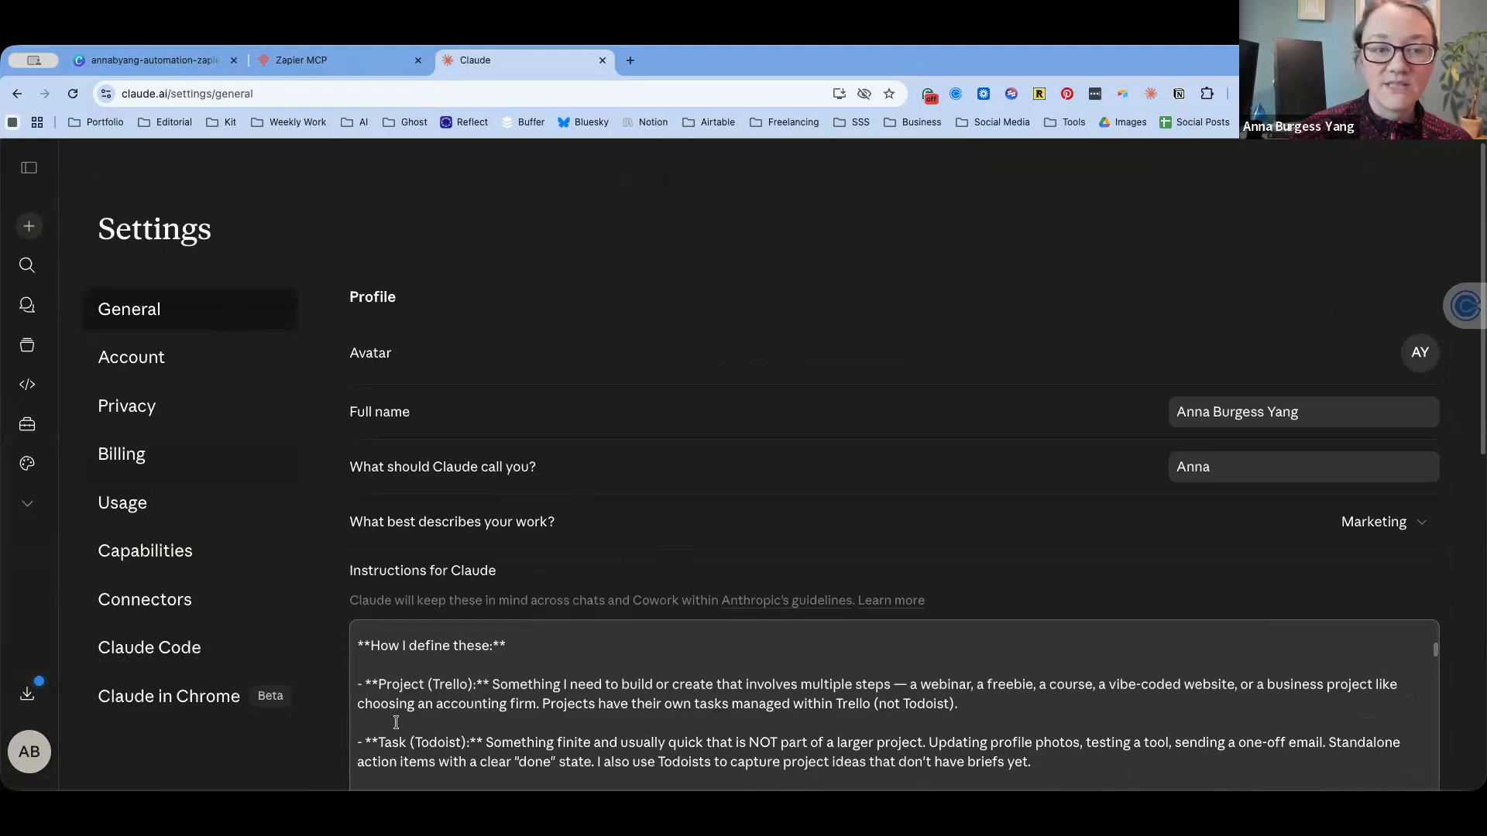
{"action": "scroll", "coordinate": [445, 724], "scroll_direction": "down", "scroll_amount": 6}
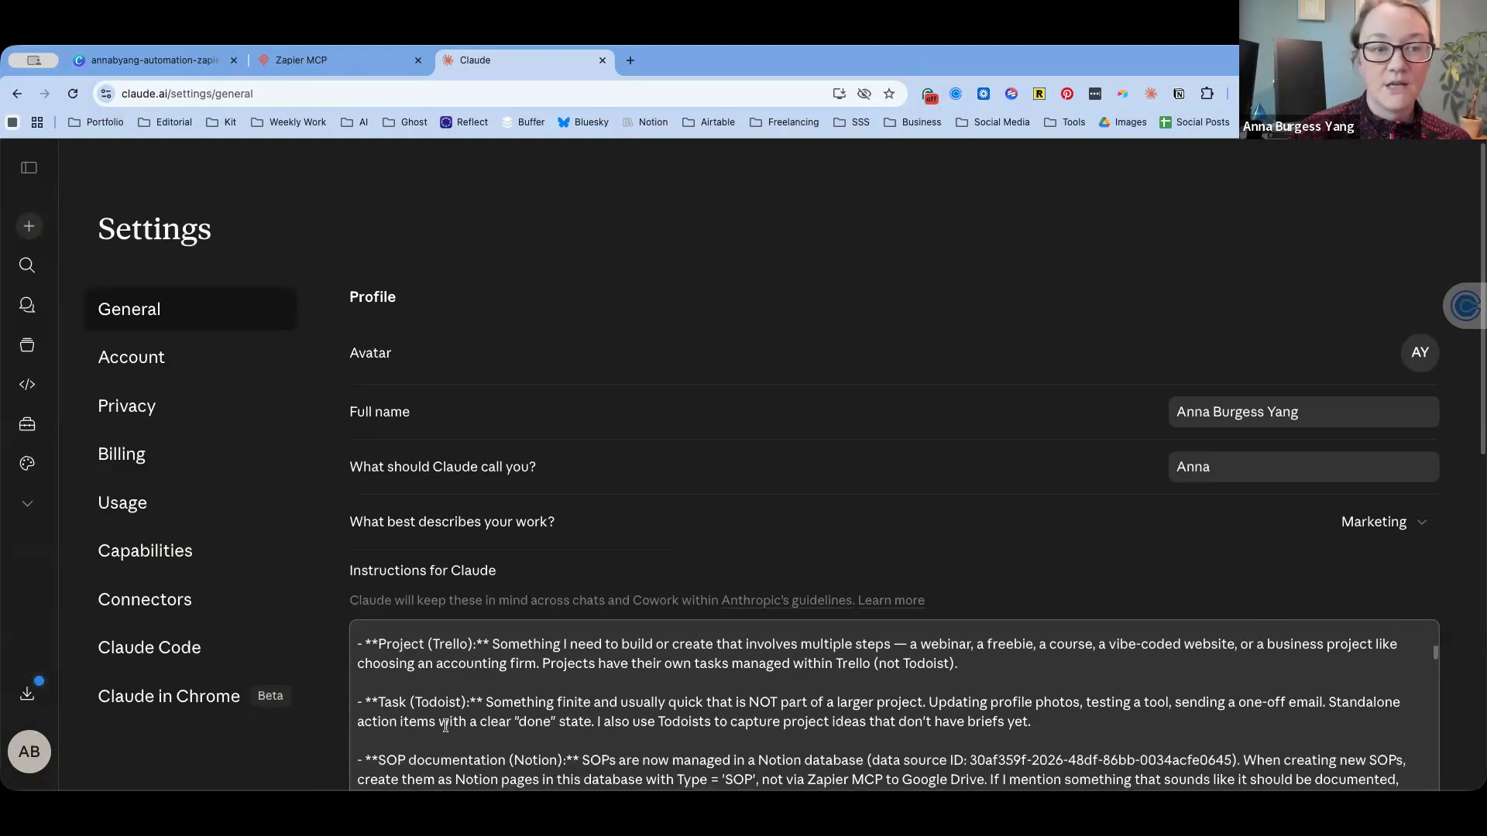
{"action": "scroll", "coordinate": [443, 713], "scroll_direction": "down", "scroll_amount": 5}
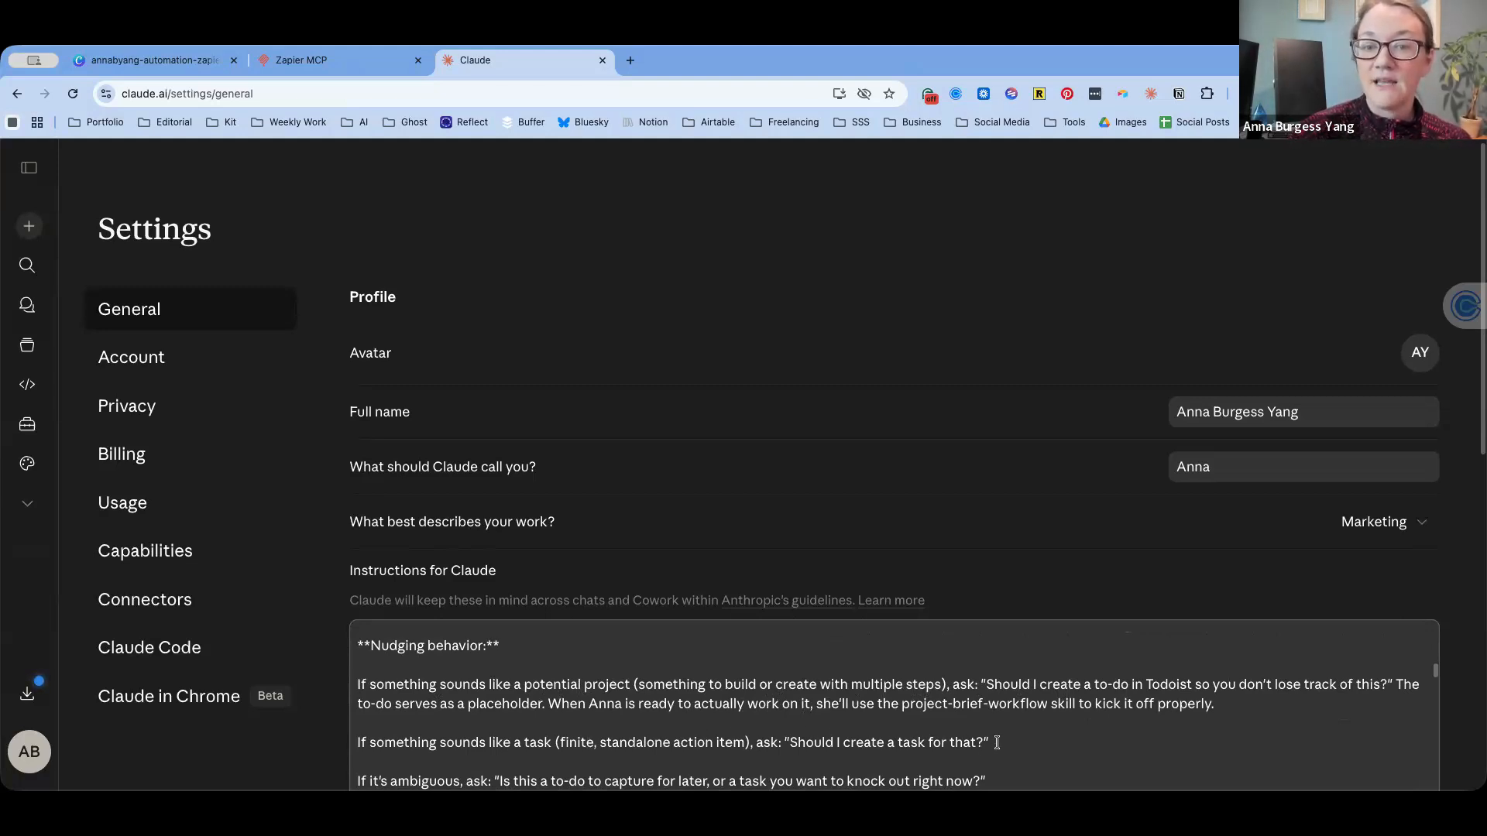
{"action": "scroll", "coordinate": [994, 742], "scroll_direction": "down", "scroll_amount": 1}
{"action": "scroll", "coordinate": [994, 742], "scroll_direction": "down", "scroll_amount": 1}
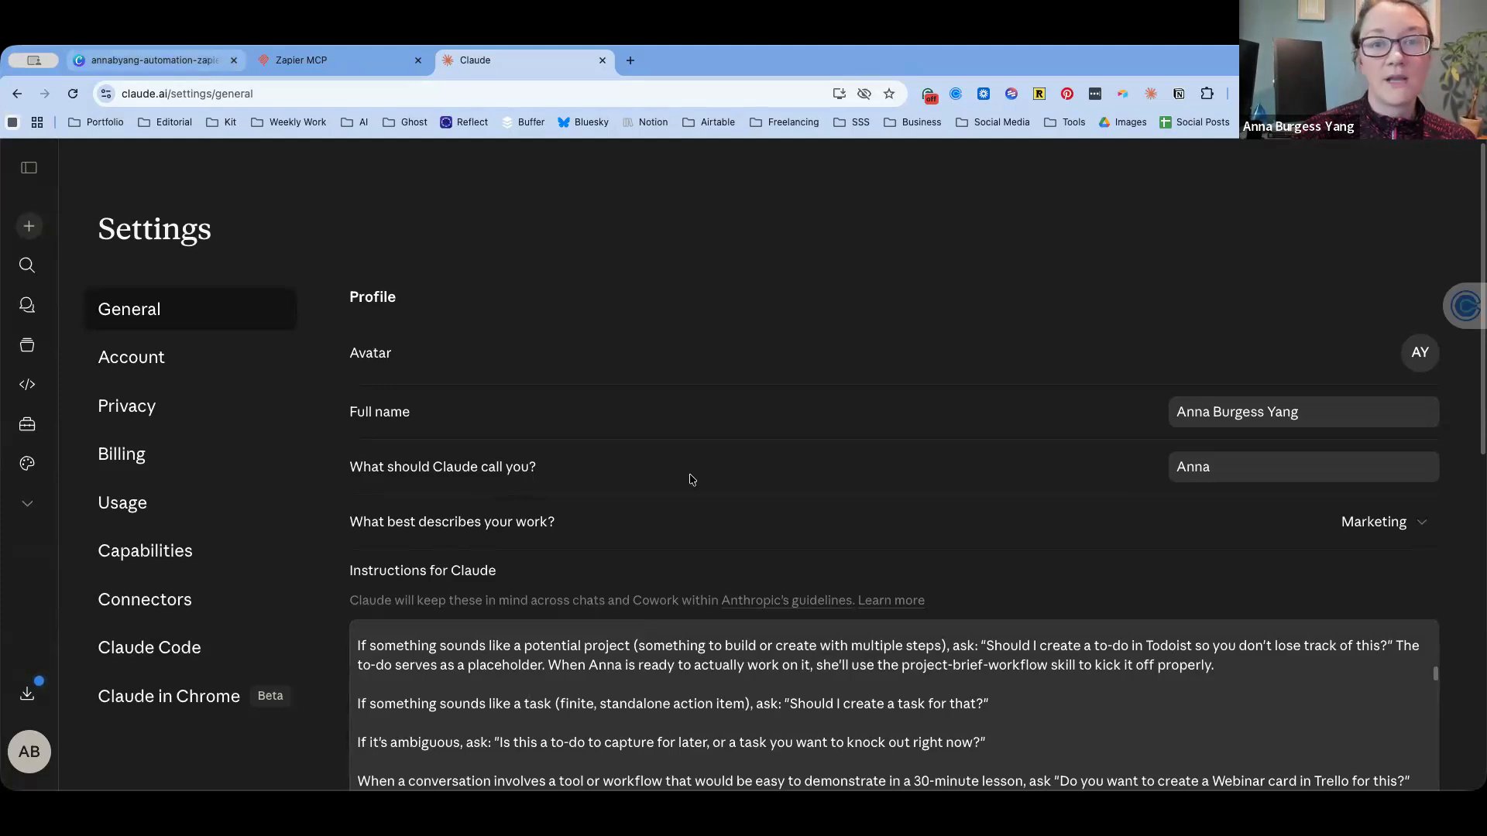
Switch to the Canva deck annabyang-automation-zapier-mcp and present it full screen from page 9, Use Case 1: Zapier MCP With Todoist
{"action": "left_click", "coordinate": [201, 70]}
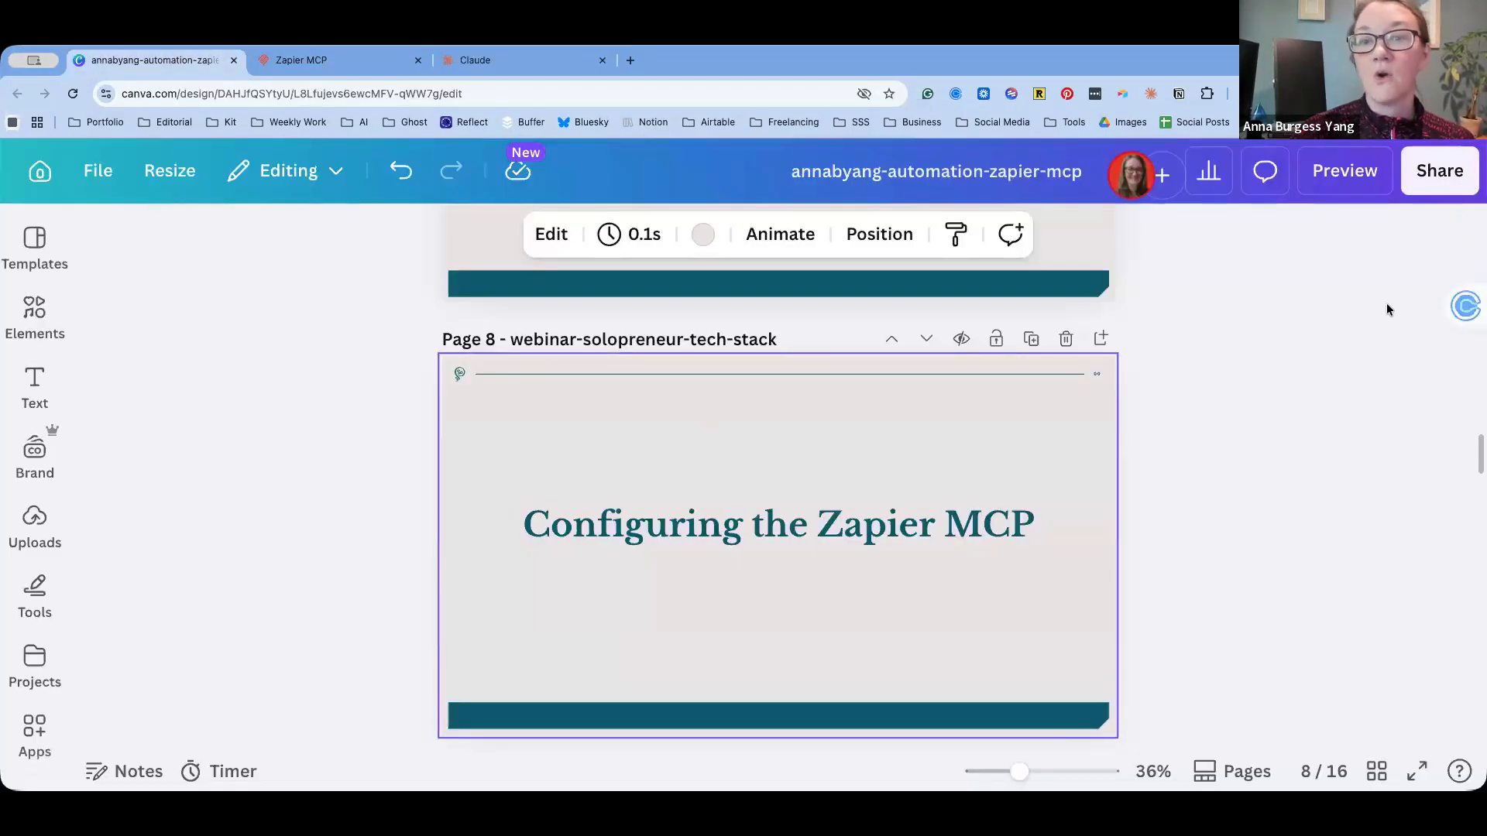
{"action": "scroll", "coordinate": [1281, 445], "scroll_direction": "down", "scroll_amount": 1}
{"action": "scroll", "coordinate": [1085, 524], "scroll_direction": "down", "scroll_amount": 5}
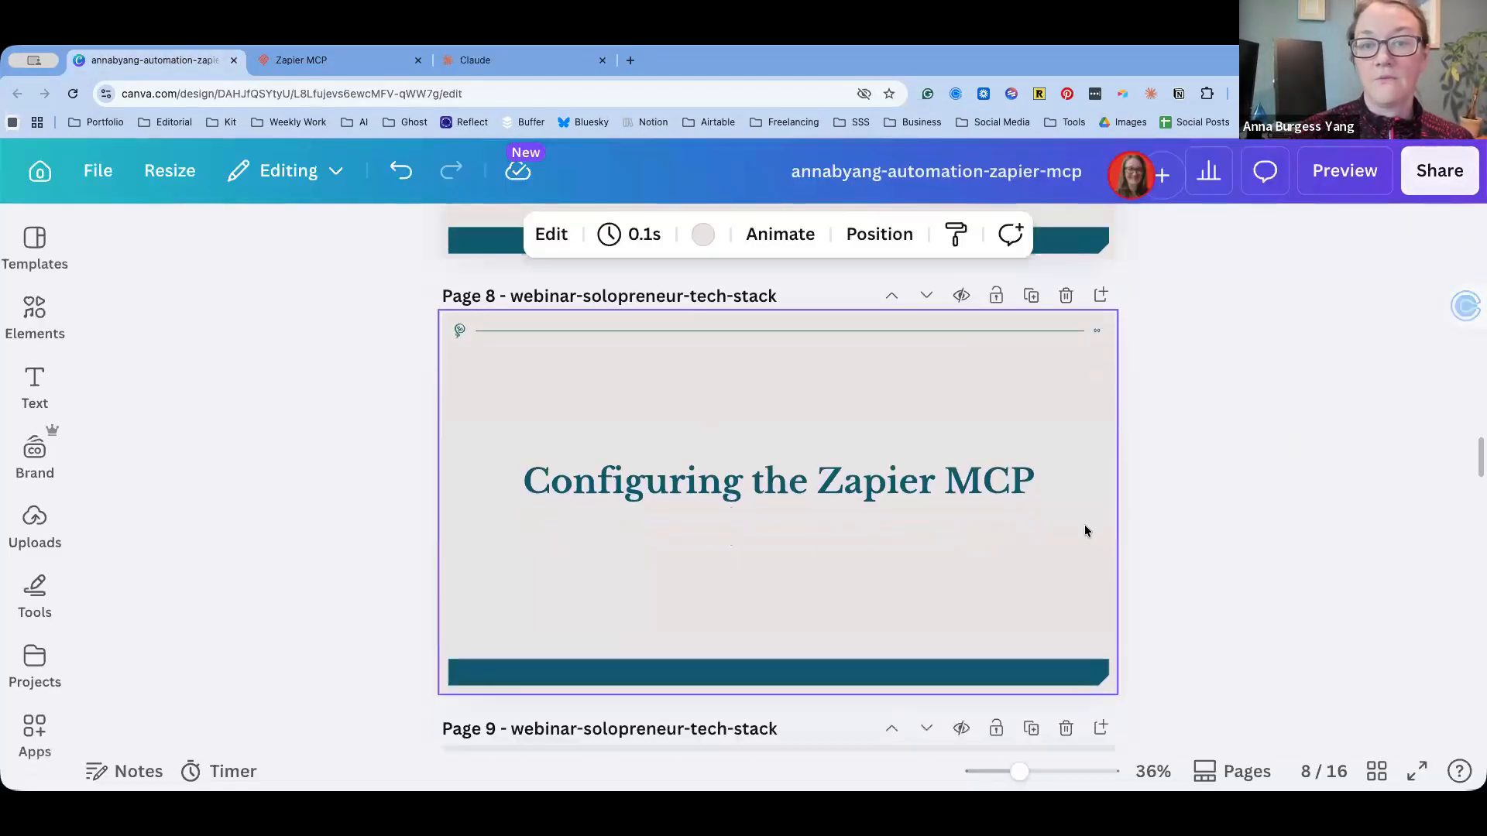
{"action": "left_click", "coordinate": [1470, 189]}
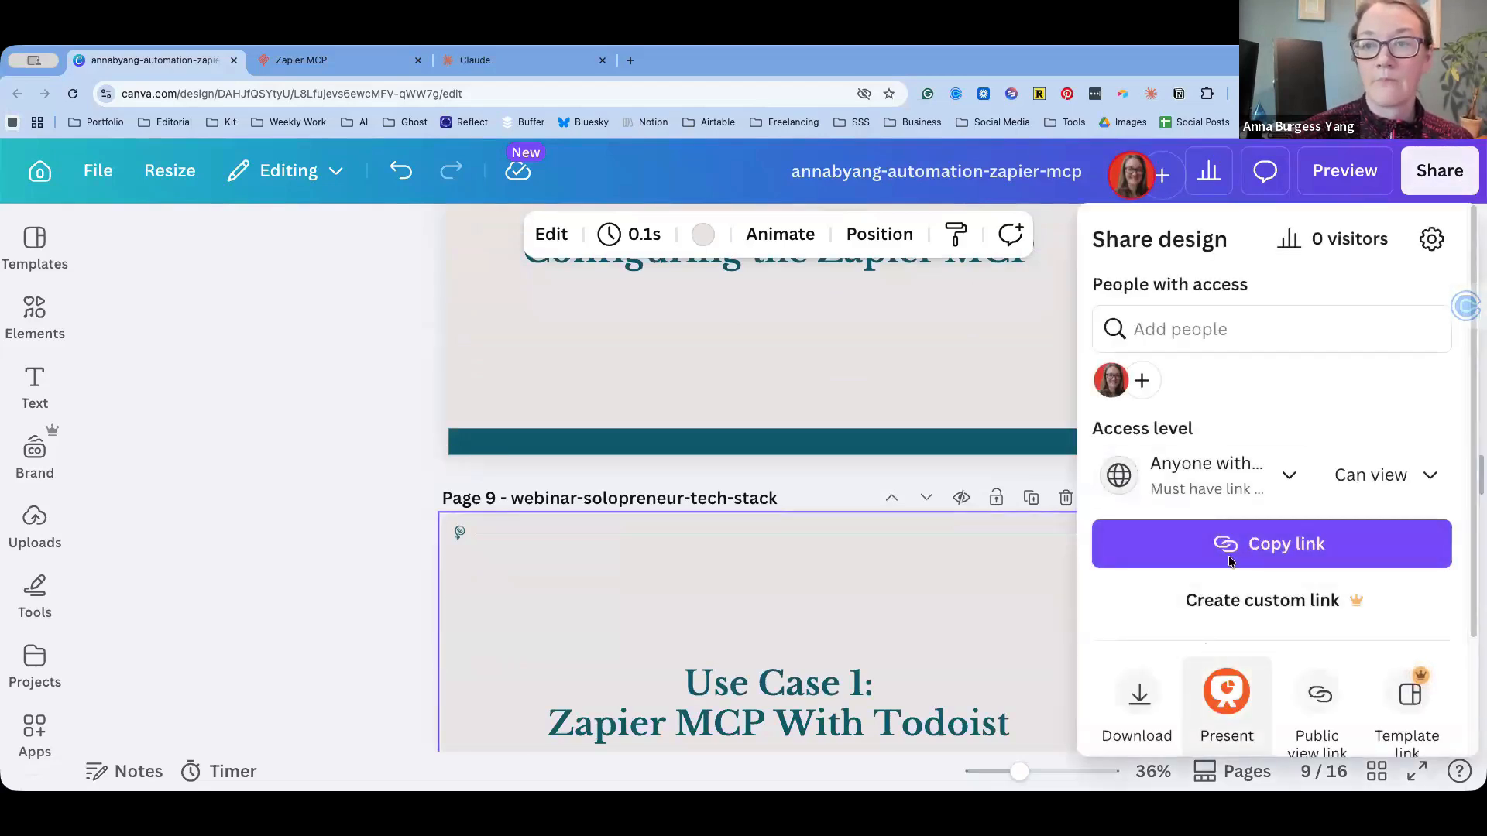
{"action": "left_click", "coordinate": [1220, 689]}
{"action": "left_click", "coordinate": [1243, 261]}
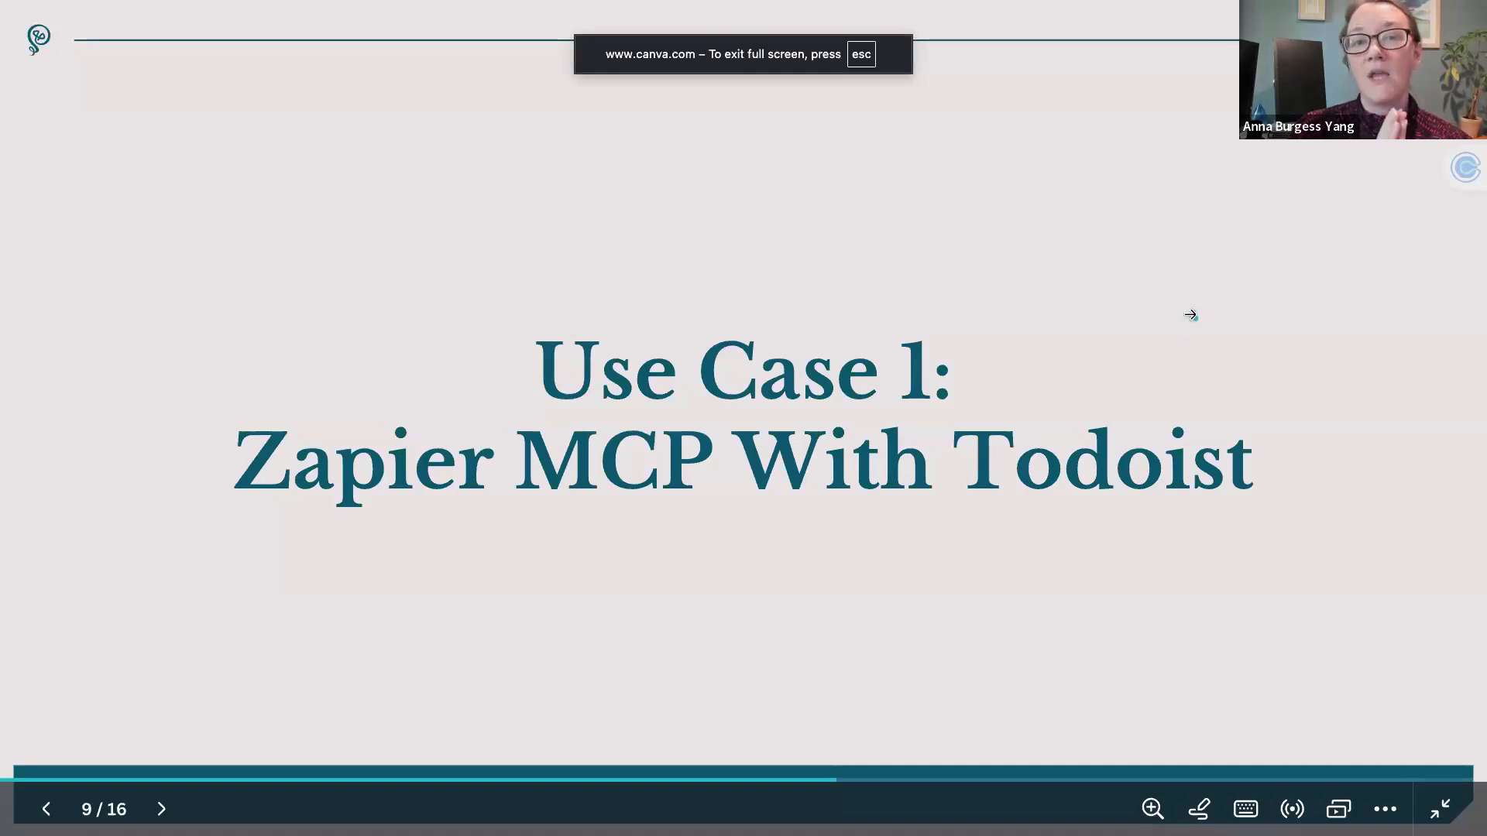
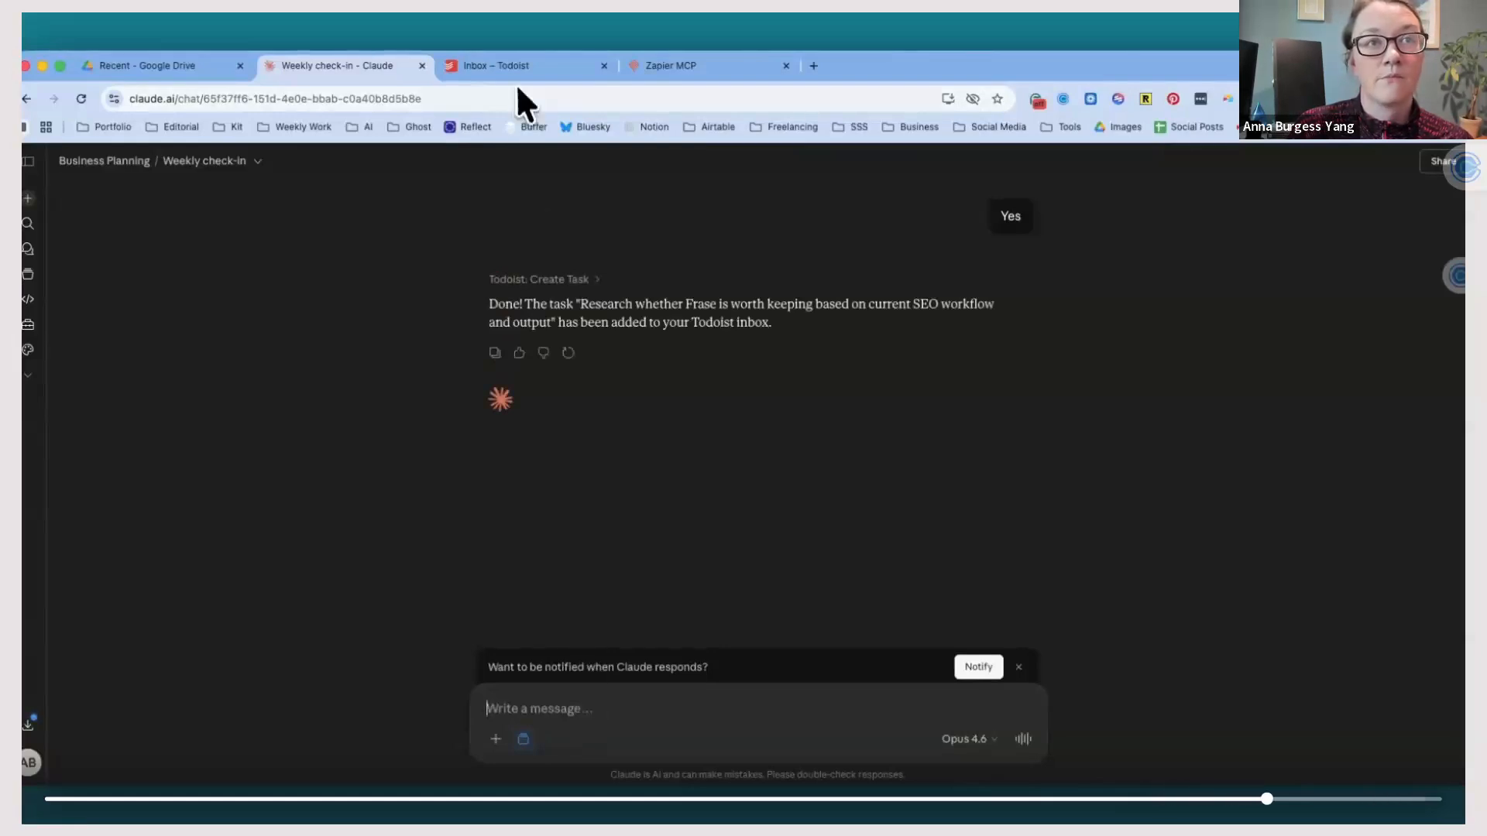
Check the Todoist inbox for the Frase research task and advance the presentation through the Use Case 2: Zapier MCP With Buffer slide
{"action": "left_click", "coordinate": [516, 76]}
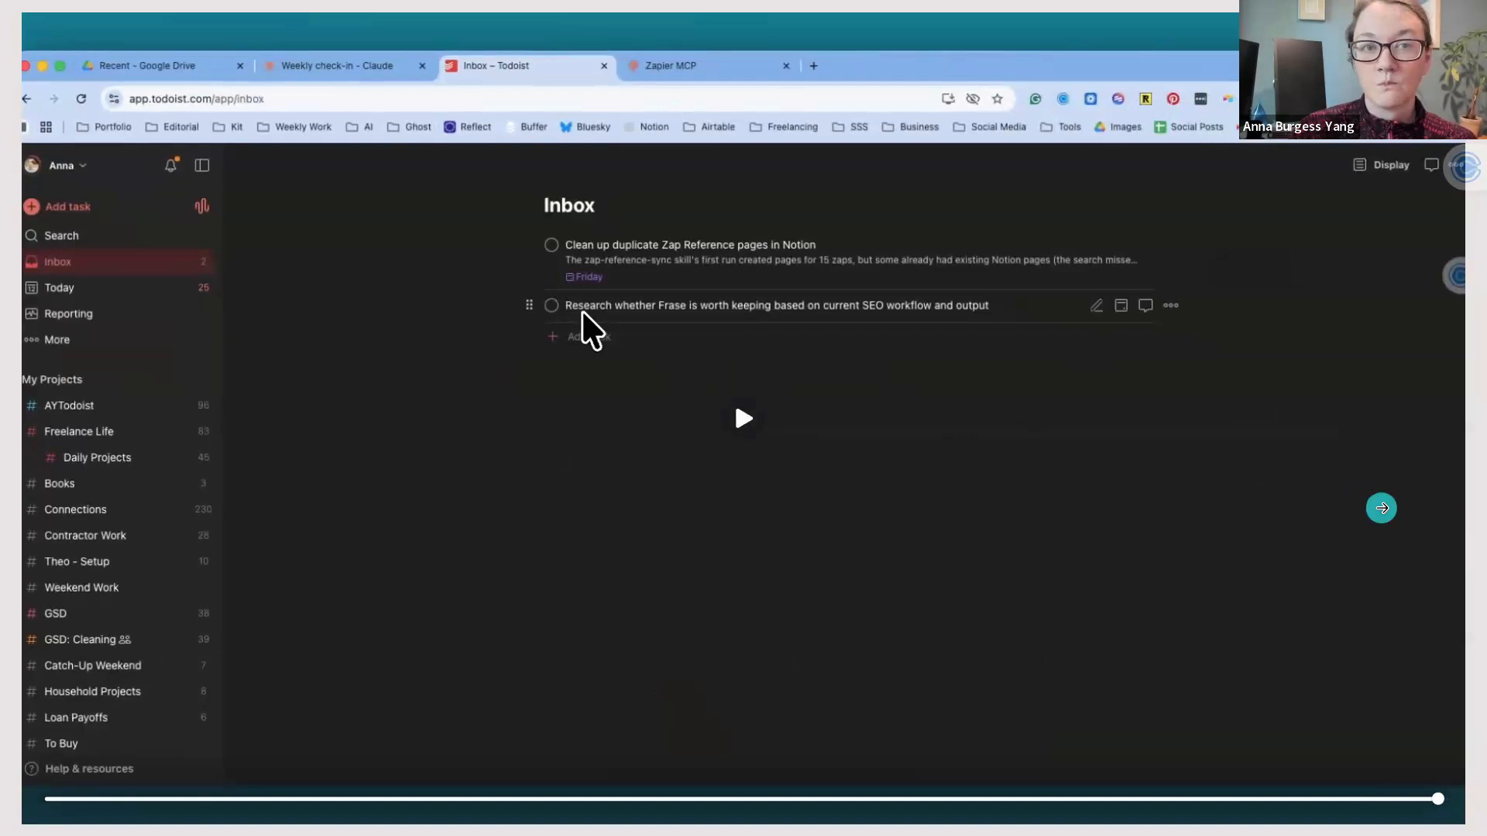
{"action": "key", "text": "Right"}
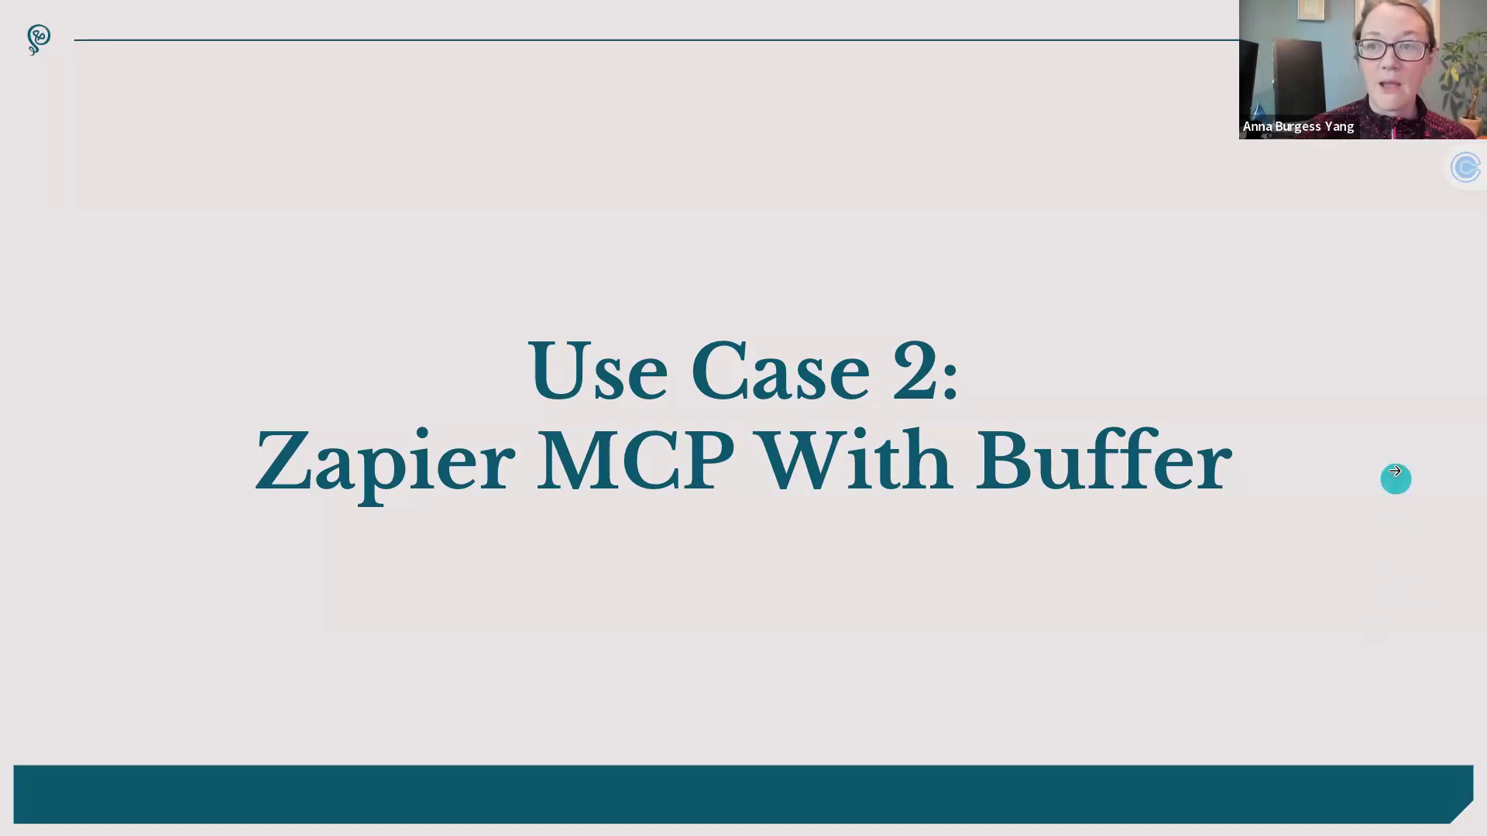
{"action": "left_click", "coordinate": [1394, 469]}
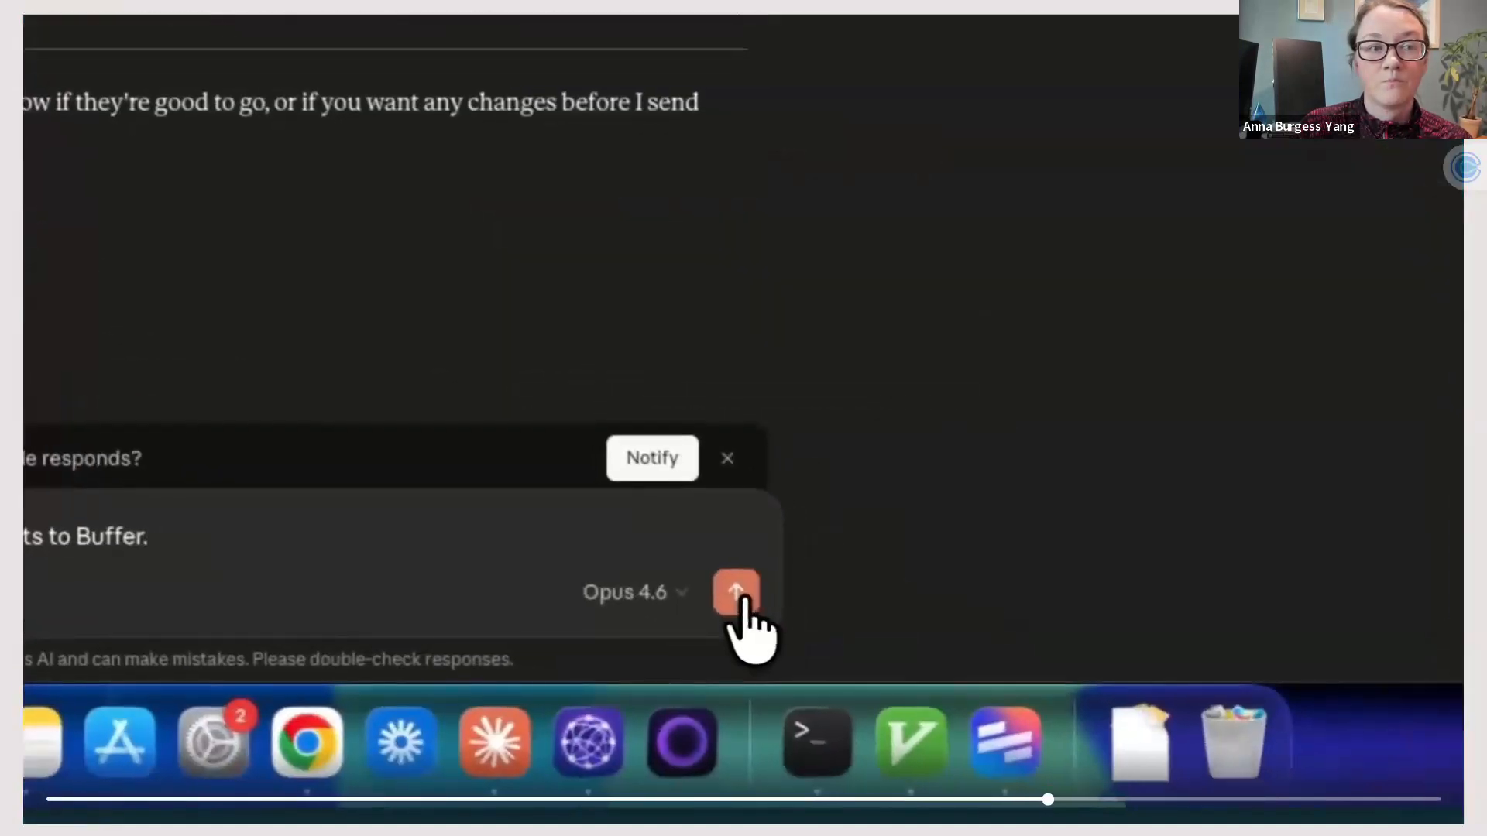
Tell Claude to send the social post drafts to Buffer and review them among Buffer's drafts
{"action": "left_click", "coordinate": [737, 594]}
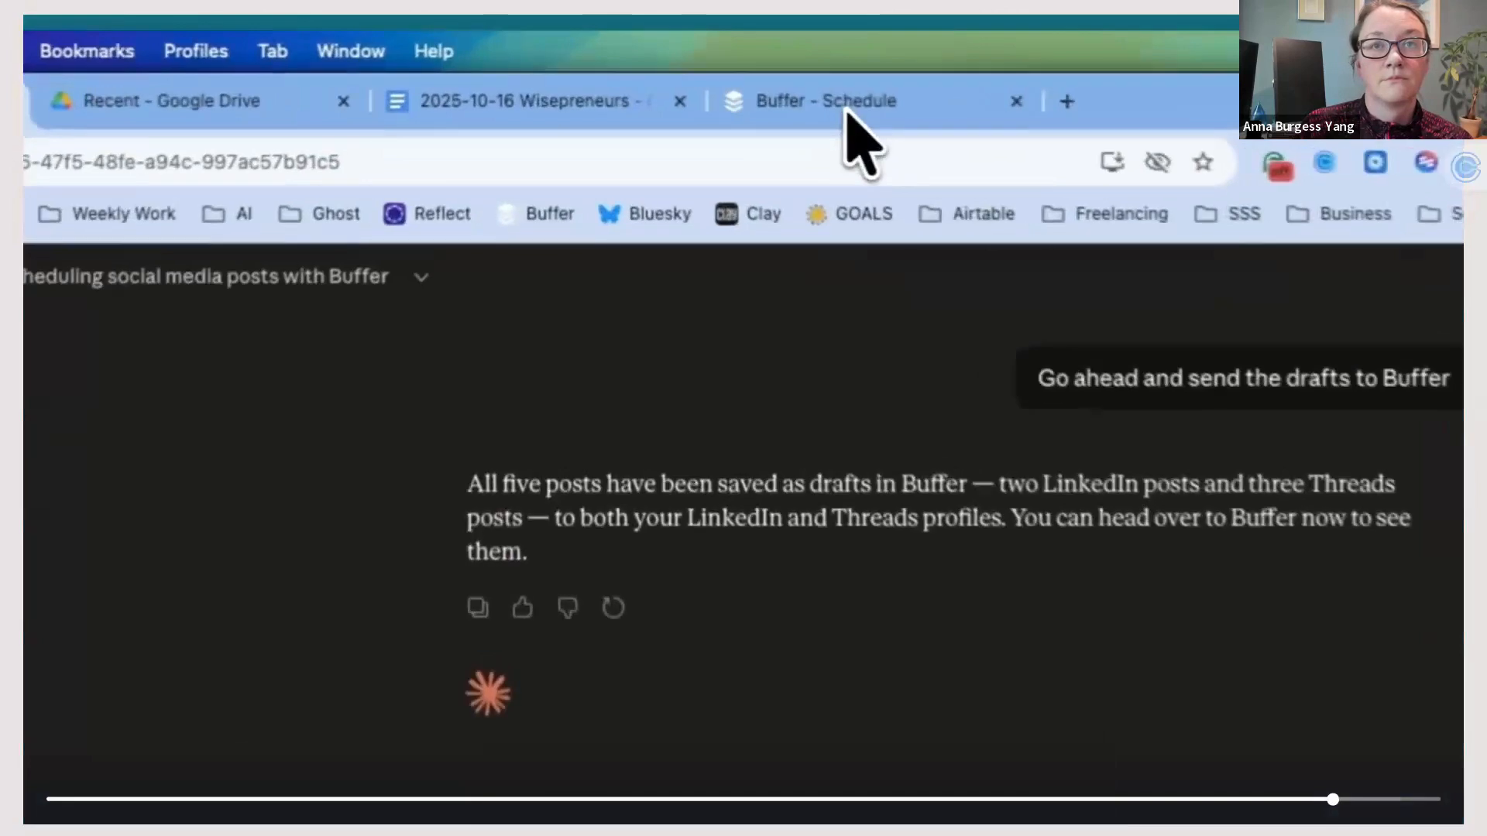
{"action": "left_click", "coordinate": [845, 111]}
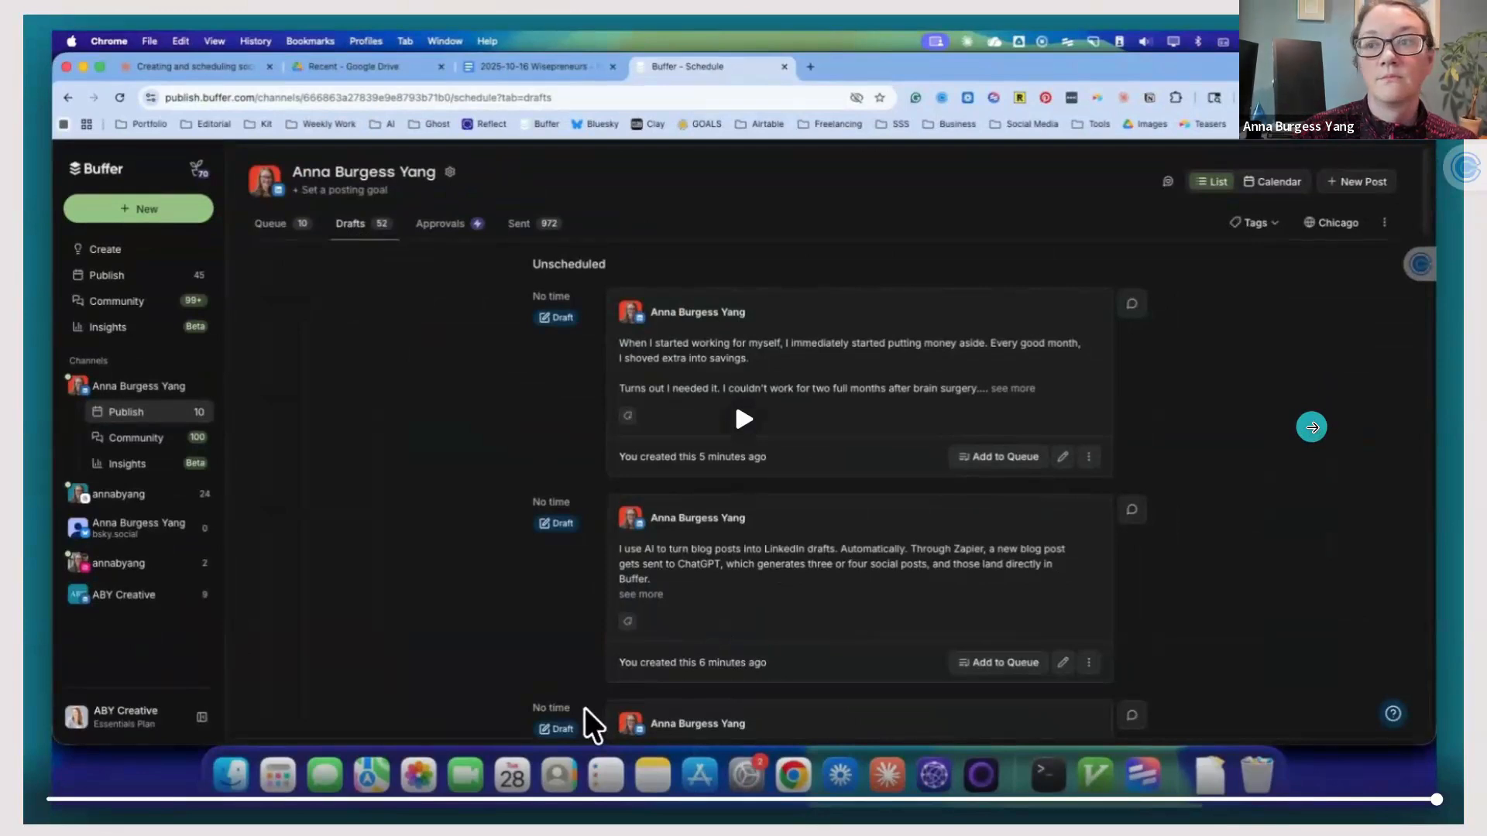
{"action": "left_click", "coordinate": [1311, 428]}
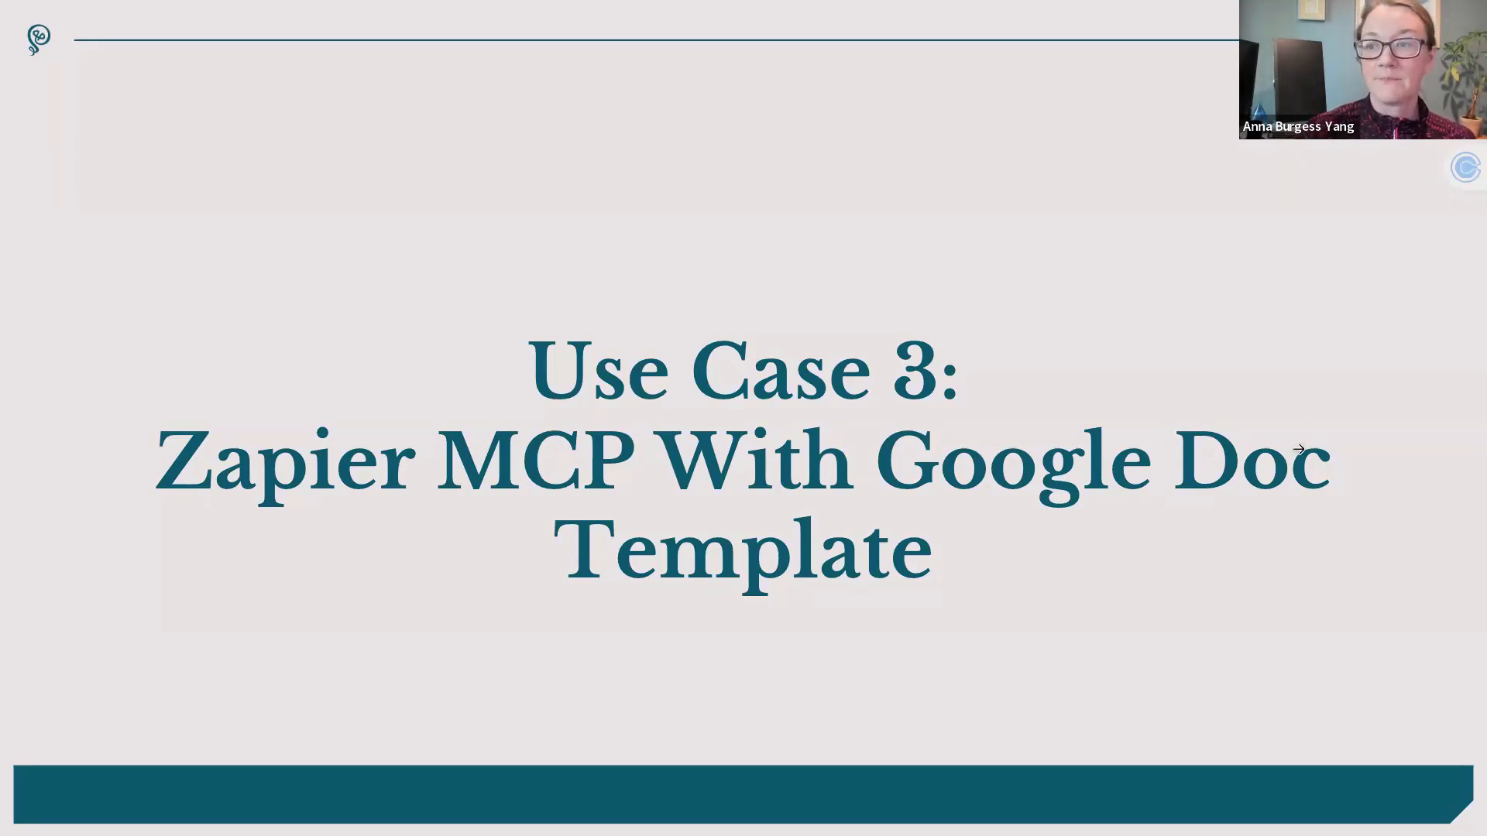
Answer Yes to Claude's suggested project title for the Business Decision document and Yes to creating the doc from the recap
{"action": "left_click", "coordinate": [1352, 455]}
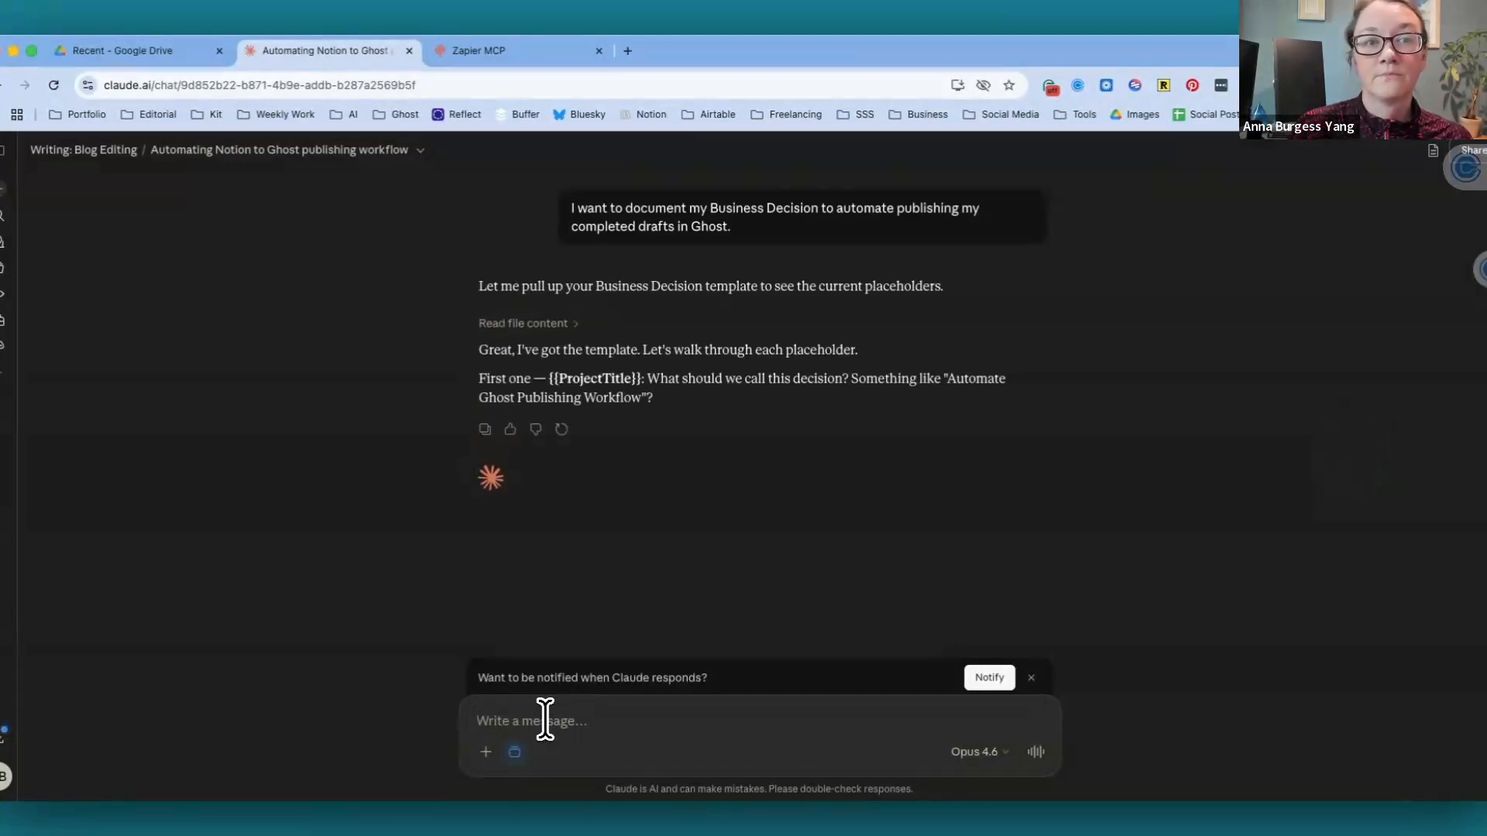
{"action": "type", "text": "Yes"}
{"action": "key", "text": "Return"}
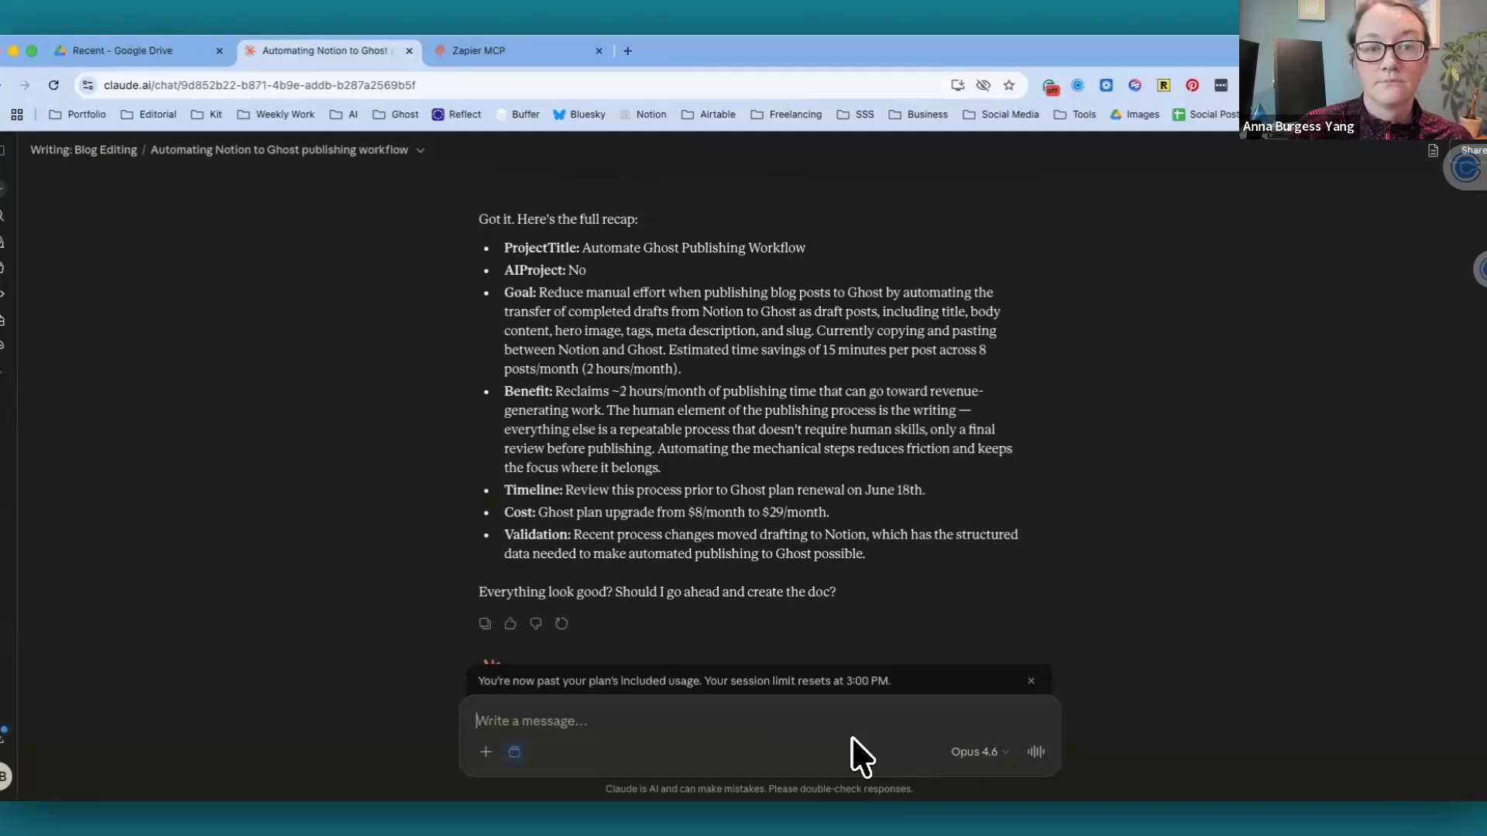
{"action": "type", "text": "Yes"}
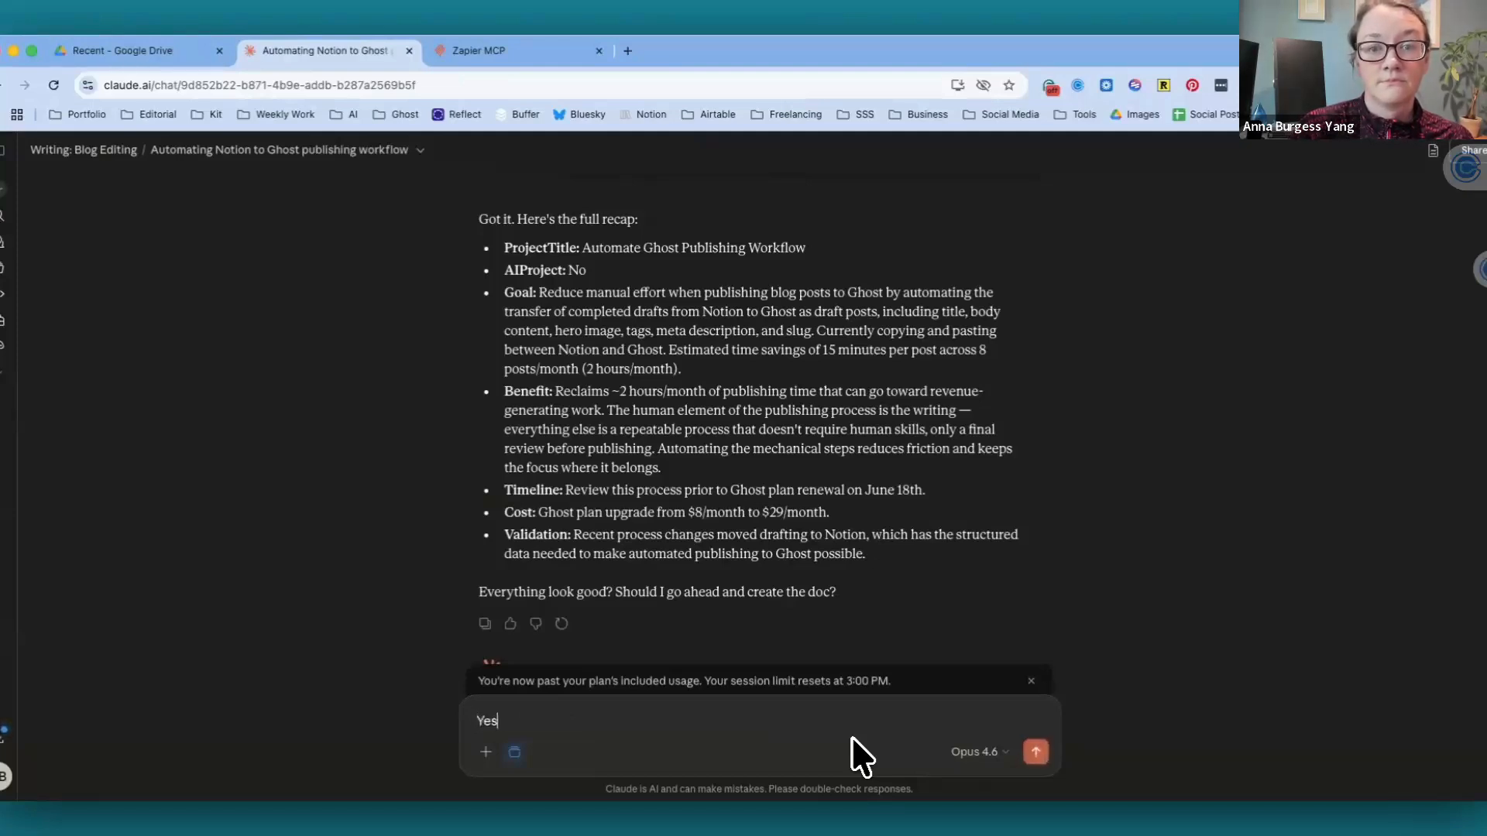
{"action": "key", "text": "Return"}
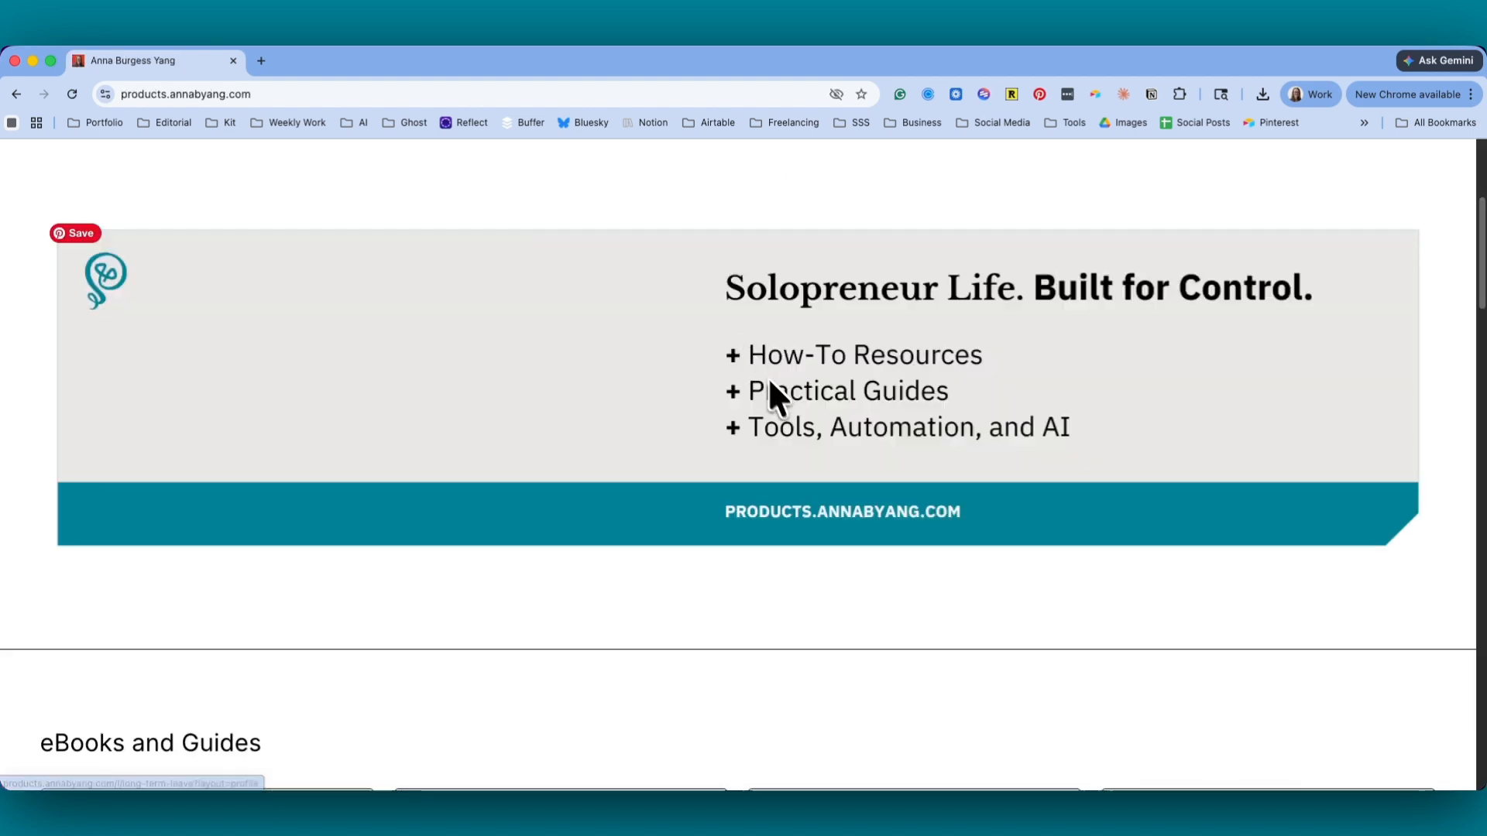
Look through the creator's products page from its header to the eBooks and Guides section
{"action": "scroll", "coordinate": [772, 384], "scroll_direction": "up", "scroll_amount": 2}
{"action": "scroll", "coordinate": [778, 396], "scroll_direction": "up", "scroll_amount": 2}
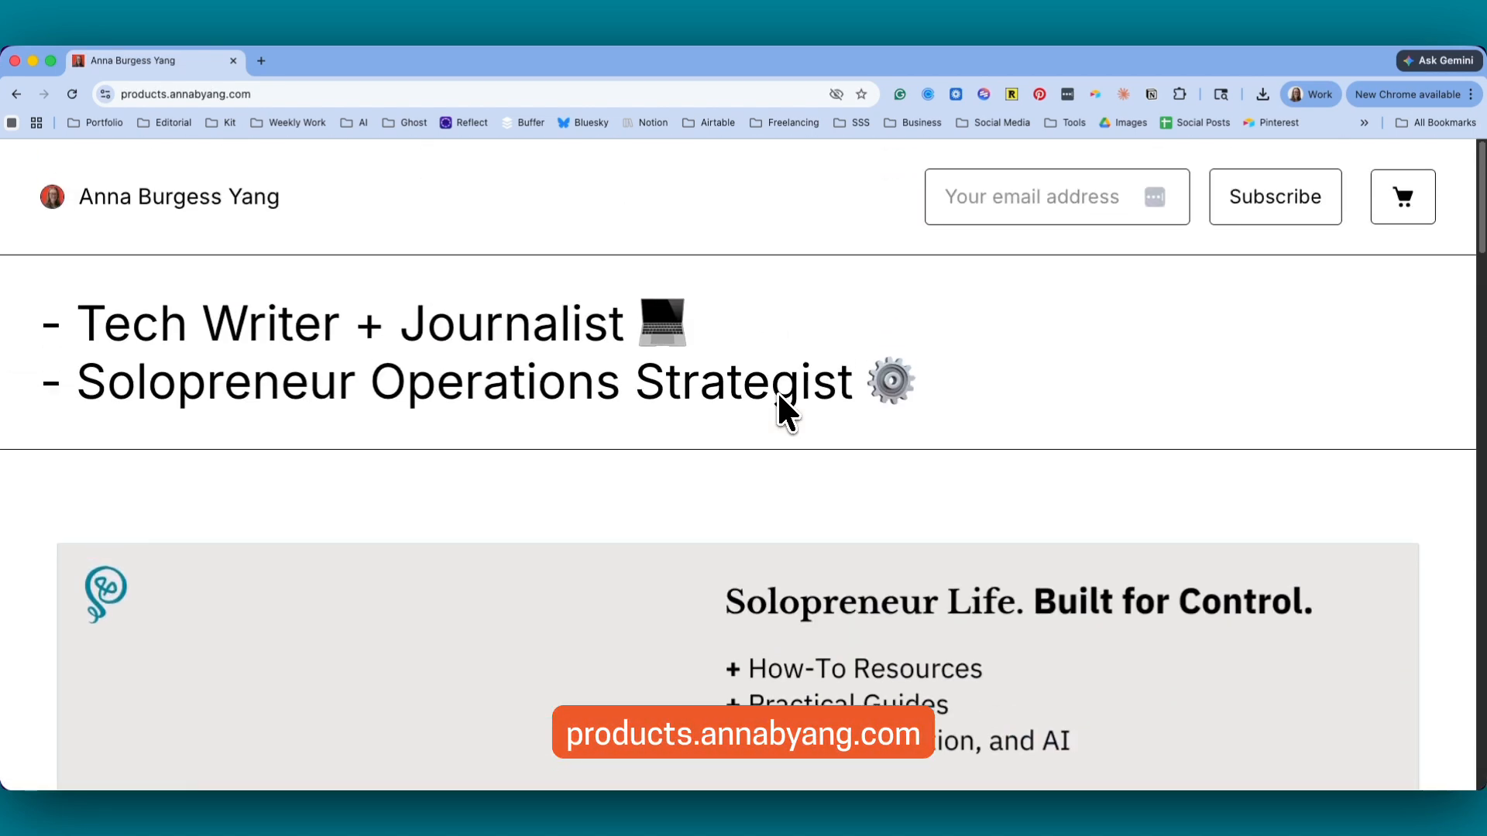
{"action": "scroll", "coordinate": [777, 391], "scroll_direction": "down", "scroll_amount": 10}
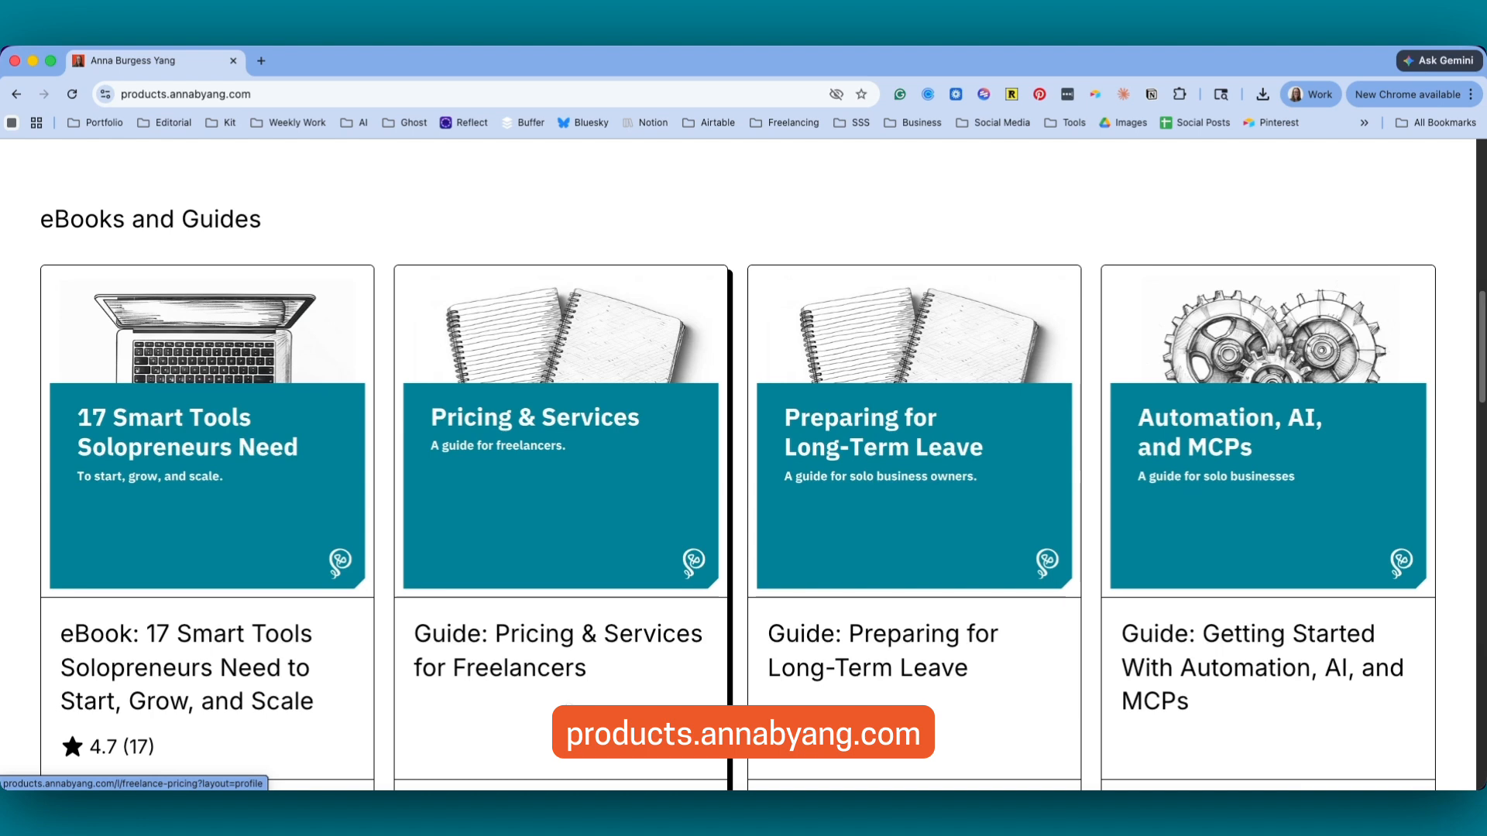